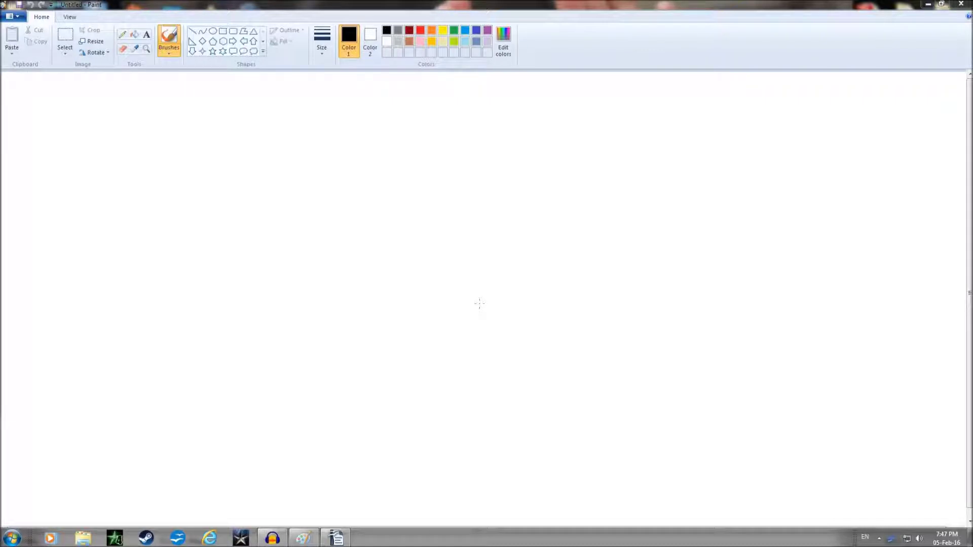
Set the brush to the thickest line width and draw the left ear outline.
click(324, 54)
click(337, 136)
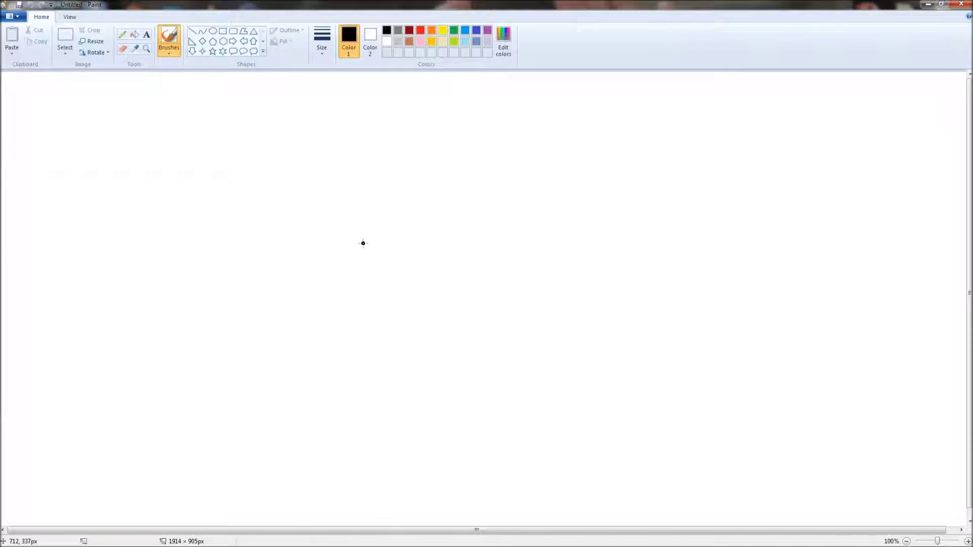
mouse_move(365, 243)
mouse_down()
mouse_move(316, 286)
mouse_move(282, 385)
mouse_move(311, 353)
mouse_move(369, 251)
mouse_up()
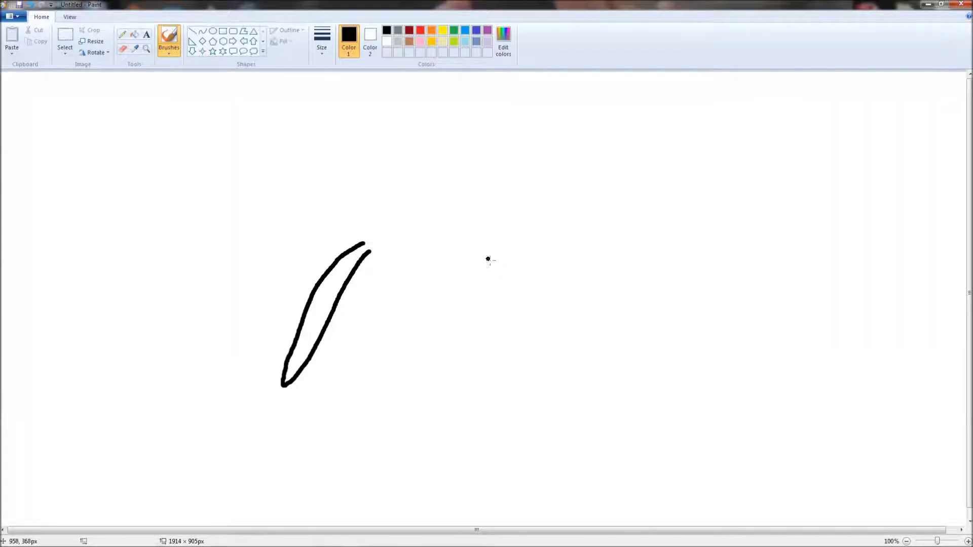
Draw the right ear, a chin curve joining both ears, and the tall pointed head.
mouse_move(517, 254)
mouse_down()
mouse_move(550, 339)
mouse_move(592, 382)
mouse_move(622, 389)
mouse_move(535, 238)
mouse_up()
click(519, 241)
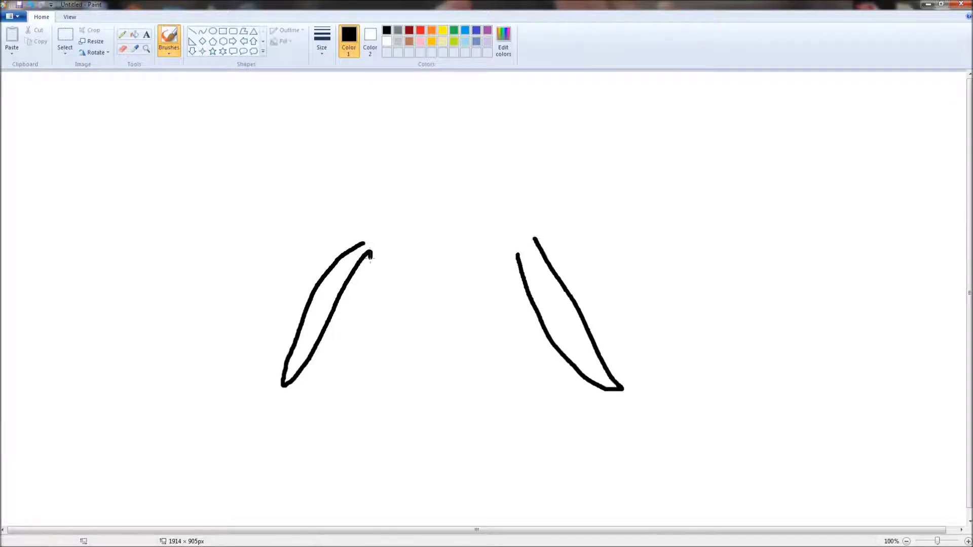
mouse_move(371, 257)
mouse_down()
mouse_move(385, 294)
mouse_move(478, 312)
mouse_move(519, 256)
mouse_up()
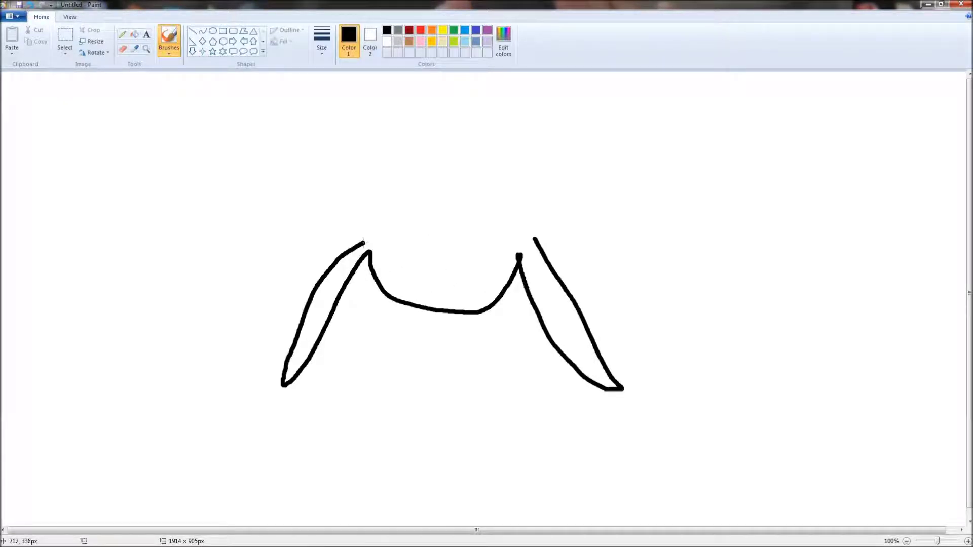
mouse_move(363, 243)
mouse_down()
mouse_move(426, 90)
mouse_move(443, 78)
mouse_move(462, 82)
mouse_move(464, 119)
mouse_move(535, 240)
mouse_up()
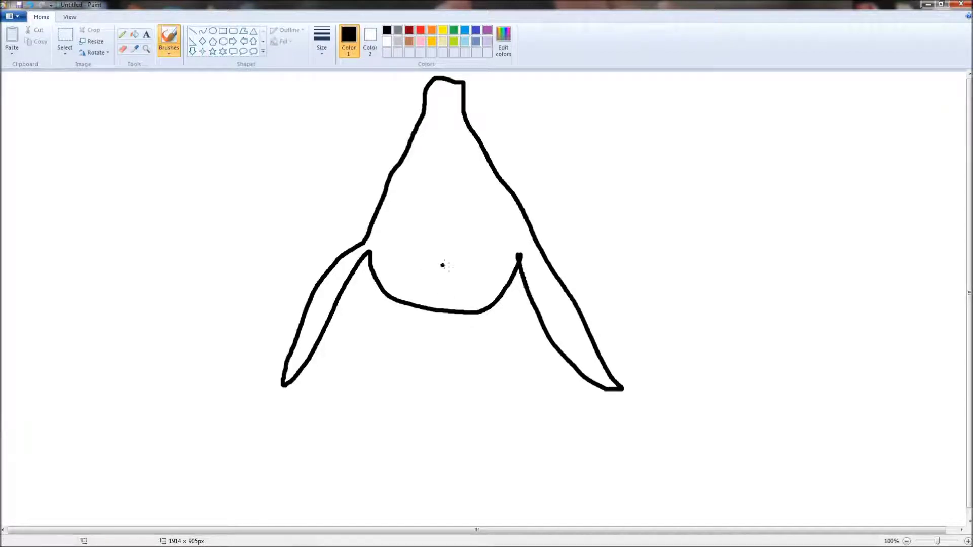
Brush left and right oval eyes with thick dark pupils, plus a small square mark near the head's tip.
mouse_move(421, 257)
mouse_down()
mouse_move(412, 281)
mouse_move(439, 281)
mouse_move(419, 260)
mouse_up()
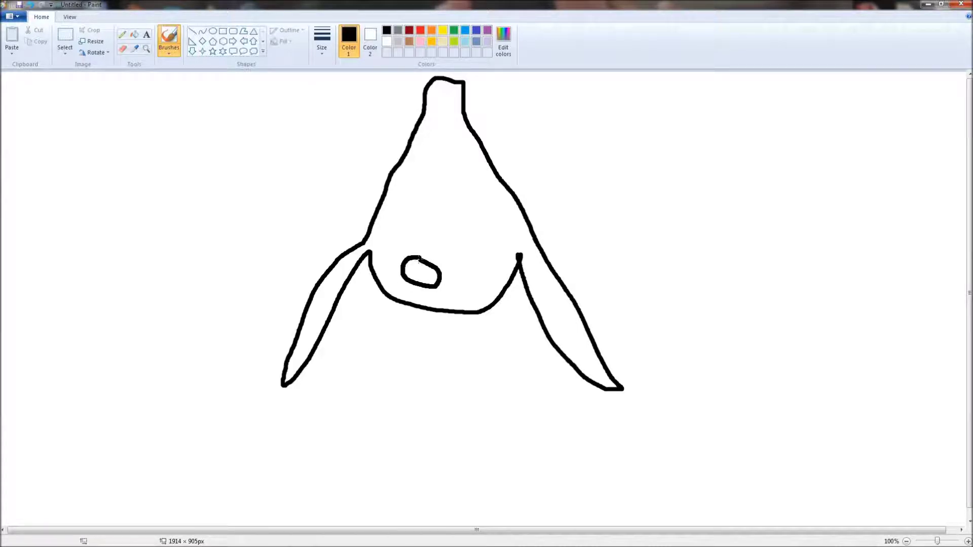
click(418, 276)
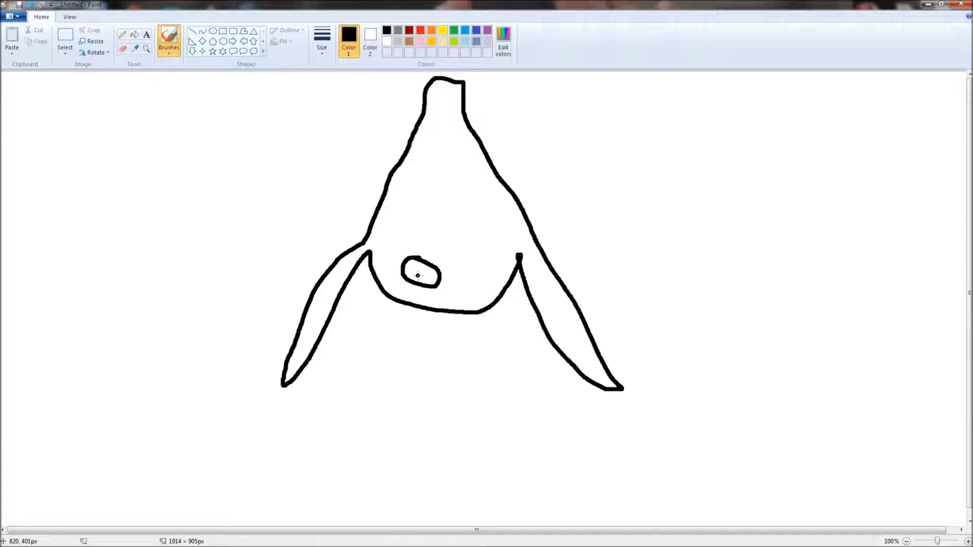
mouse_move(418, 275)
mouse_down()
mouse_move(430, 271)
mouse_move(408, 273)
mouse_move(424, 272)
mouse_up()
click(522, 237)
mouse_move(487, 254)
mouse_down()
mouse_move(466, 272)
mouse_move(495, 287)
mouse_move(502, 262)
mouse_move(487, 254)
mouse_up()
mouse_move(489, 268)
mouse_down()
mouse_move(477, 266)
mouse_move(484, 276)
mouse_move(494, 270)
mouse_move(482, 275)
mouse_up()
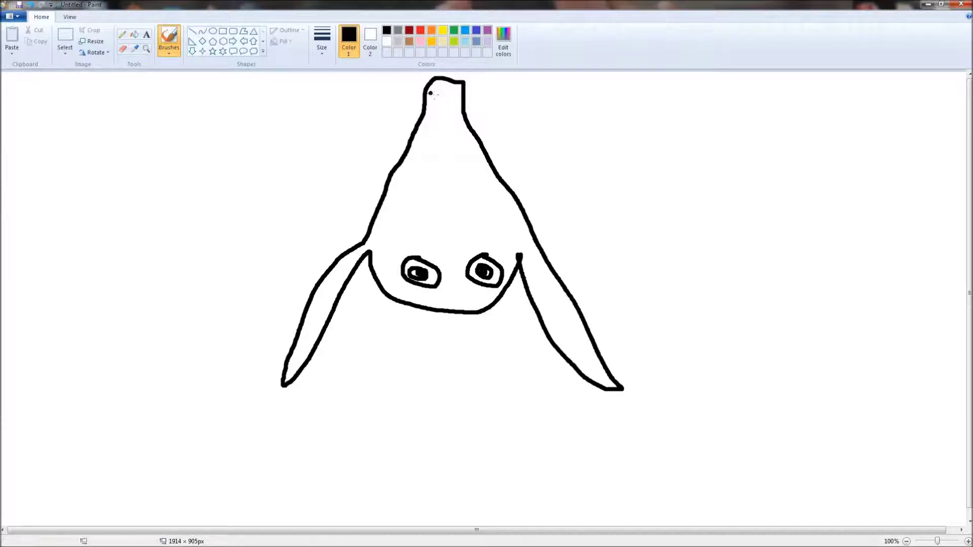
mouse_move(425, 134)
mouse_down()
mouse_move(459, 137)
mouse_move(454, 116)
mouse_move(447, 130)
mouse_move(433, 120)
mouse_move(427, 135)
mouse_up()
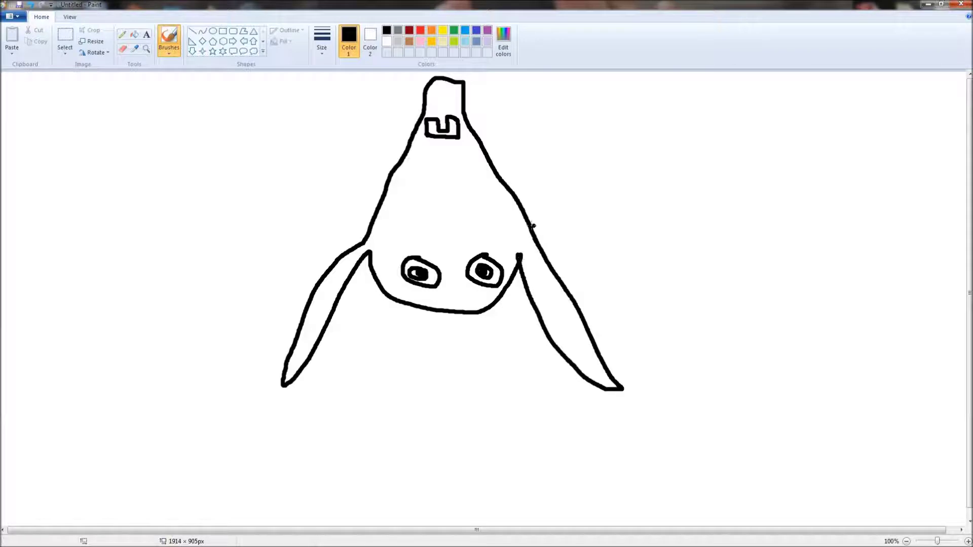
Brush a long curving left leg and right leg hanging beneath the face.
mouse_move(388, 300)
mouse_down()
mouse_move(367, 432)
mouse_move(377, 472)
mouse_move(402, 486)
mouse_move(369, 494)
mouse_move(357, 490)
mouse_move(345, 459)
mouse_move(344, 414)
mouse_move(381, 282)
mouse_up()
mouse_move(490, 308)
mouse_down()
mouse_move(514, 383)
mouse_move(450, 466)
mouse_move(456, 472)
mouse_move(483, 475)
mouse_move(532, 453)
mouse_move(531, 364)
mouse_move(501, 298)
mouse_up()
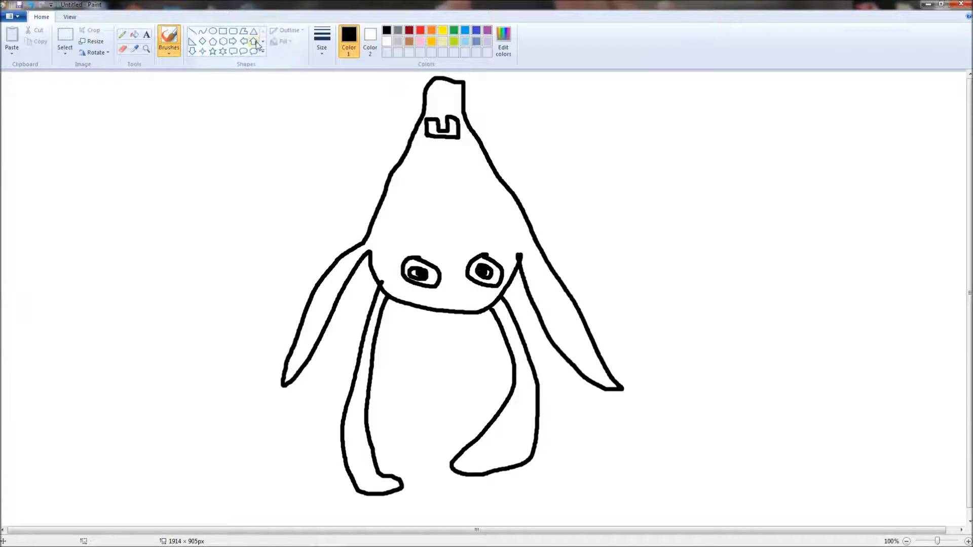
click(134, 35)
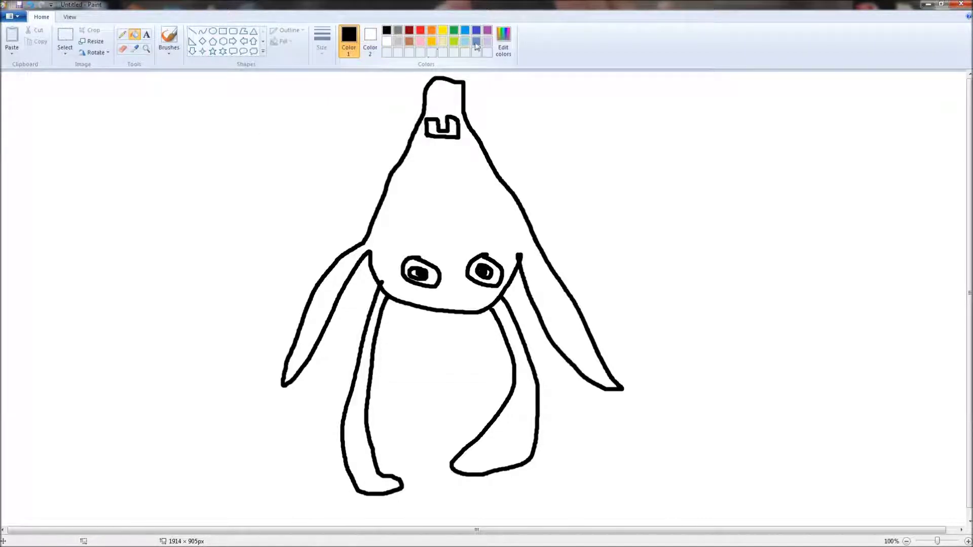
Bucket-fill the creature's head and ears with light cream.
click(408, 41)
click(440, 44)
click(465, 227)
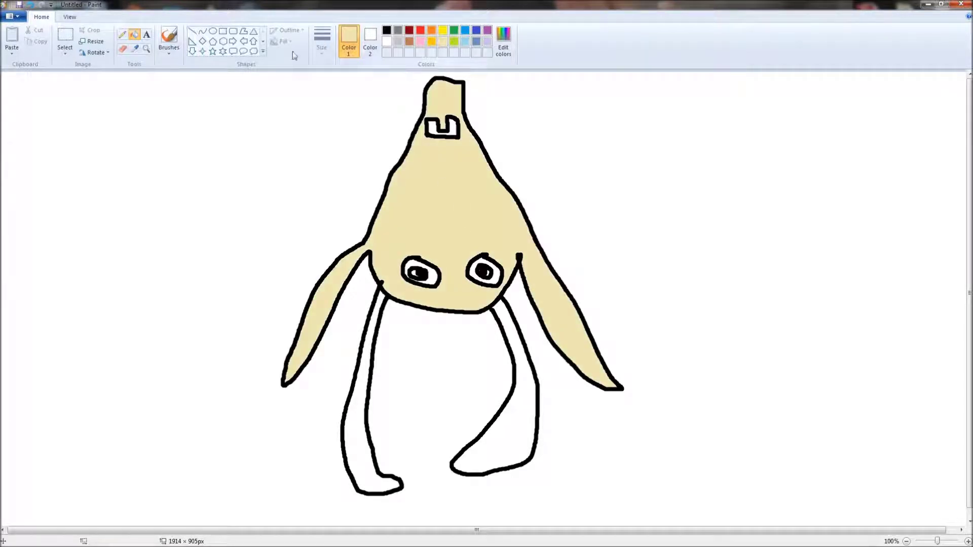
Scribble blue over the tip of the head with the Pencil.
click(122, 35)
click(477, 30)
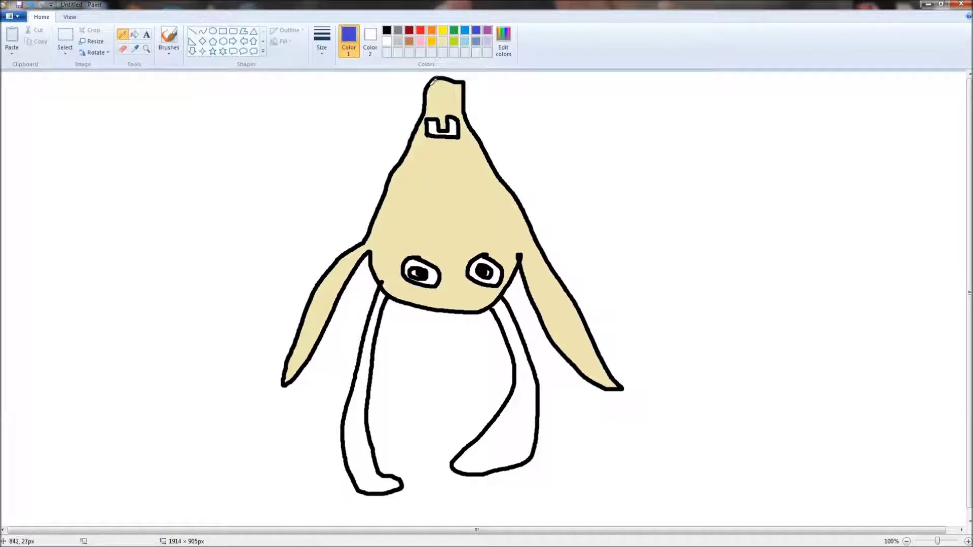
mouse_move(434, 81)
mouse_down()
mouse_move(458, 84)
mouse_move(436, 81)
mouse_move(441, 92)
mouse_move(451, 81)
mouse_move(446, 94)
mouse_move(441, 82)
mouse_move(453, 80)
mouse_move(431, 85)
mouse_move(451, 100)
mouse_move(448, 88)
mouse_up()
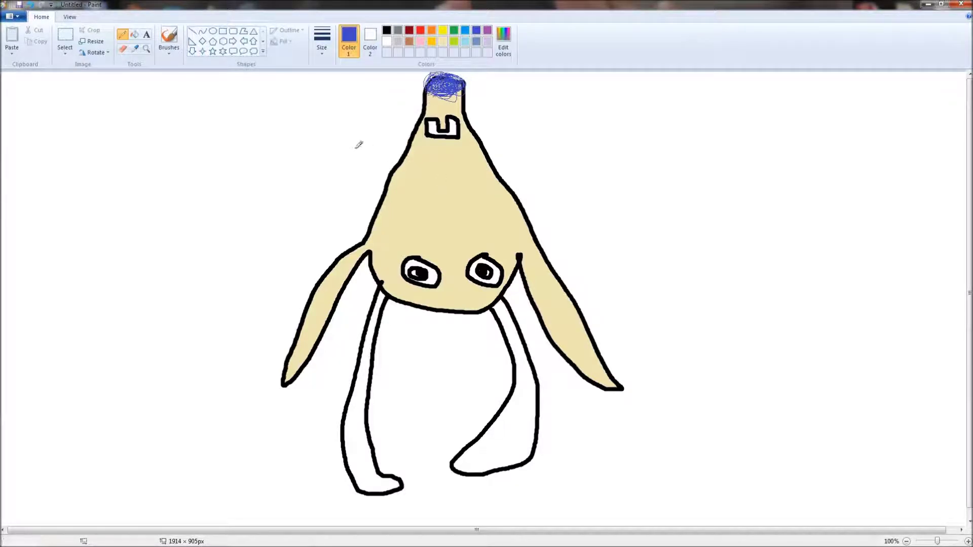
Draw purple pencil lines across both legs to mark off their upper parts.
click(488, 31)
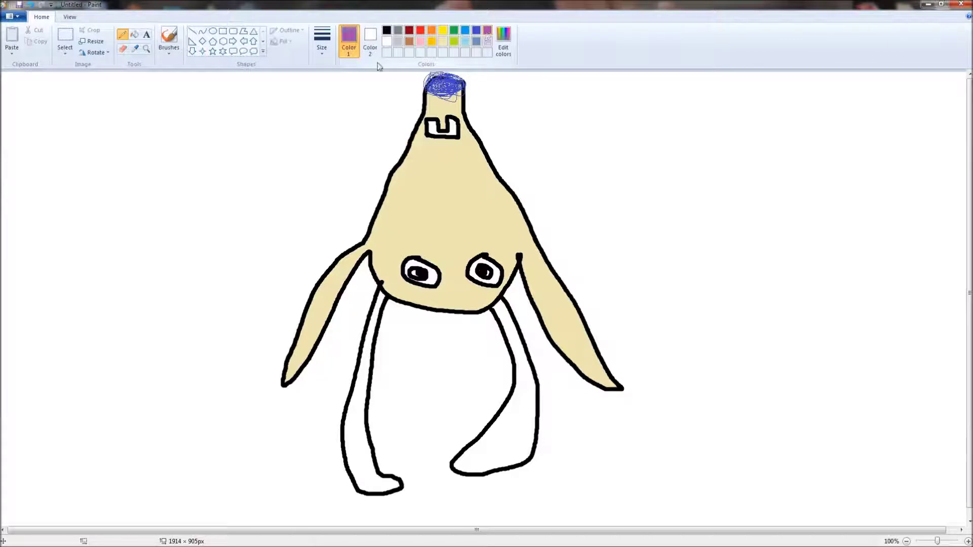
click(134, 34)
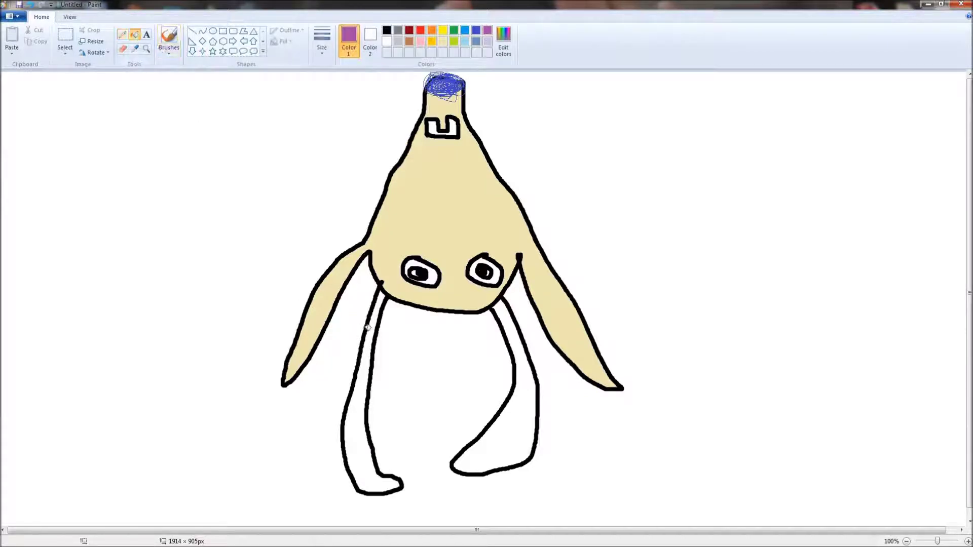
click(122, 35)
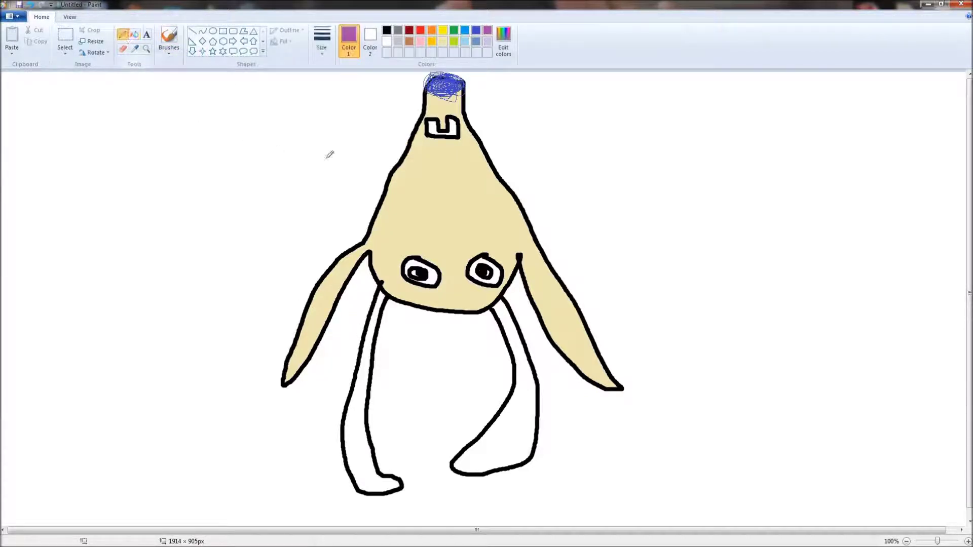
click(327, 51)
click(274, 99)
drag(362, 351, 372, 351)
drag(512, 356, 522, 354)
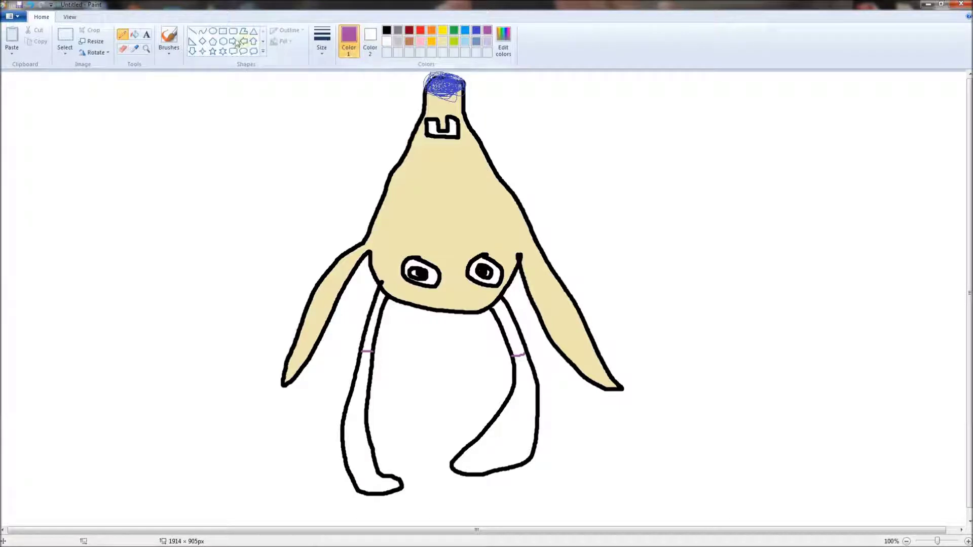
Bucket-fill the upper parts of both legs purple.
click(134, 34)
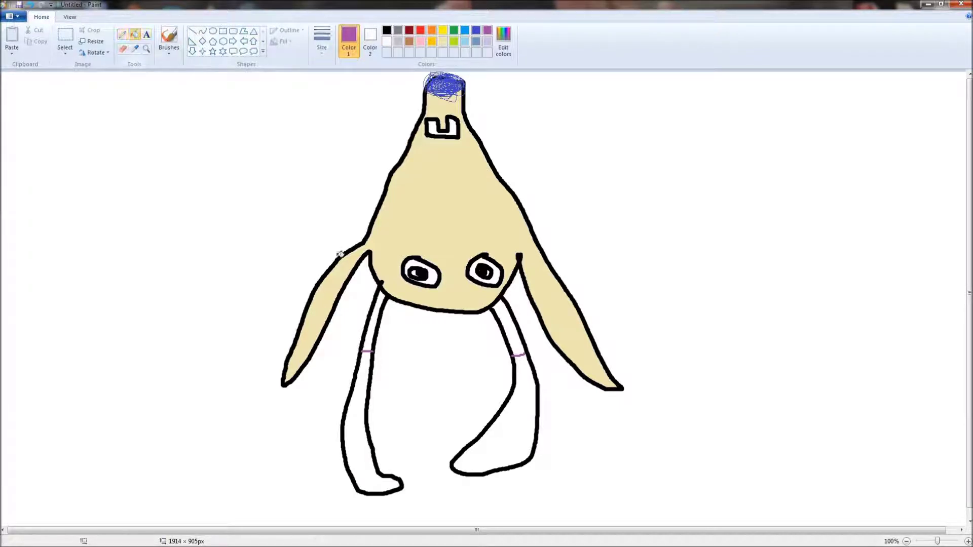
click(370, 338)
click(509, 327)
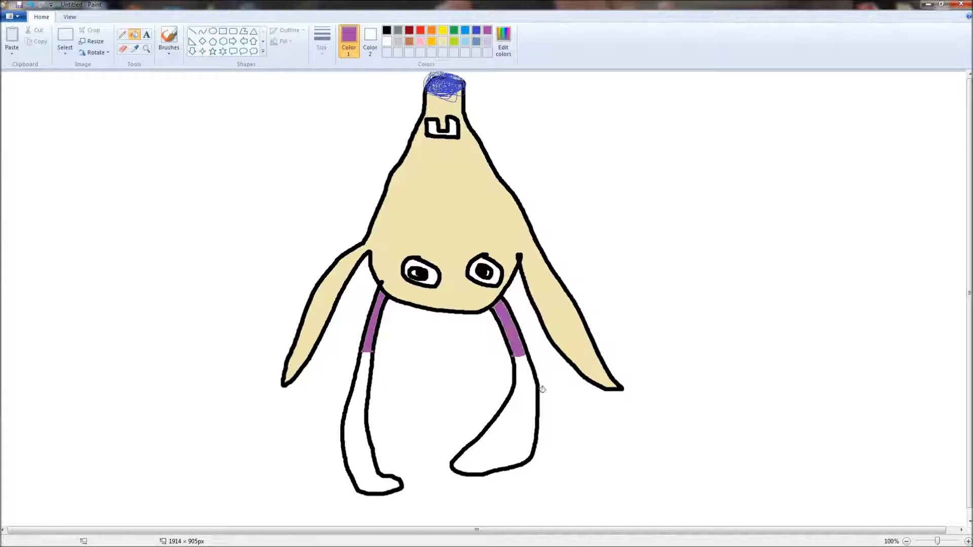
Fill the lower parts of both legs with cream.
click(442, 41)
click(359, 410)
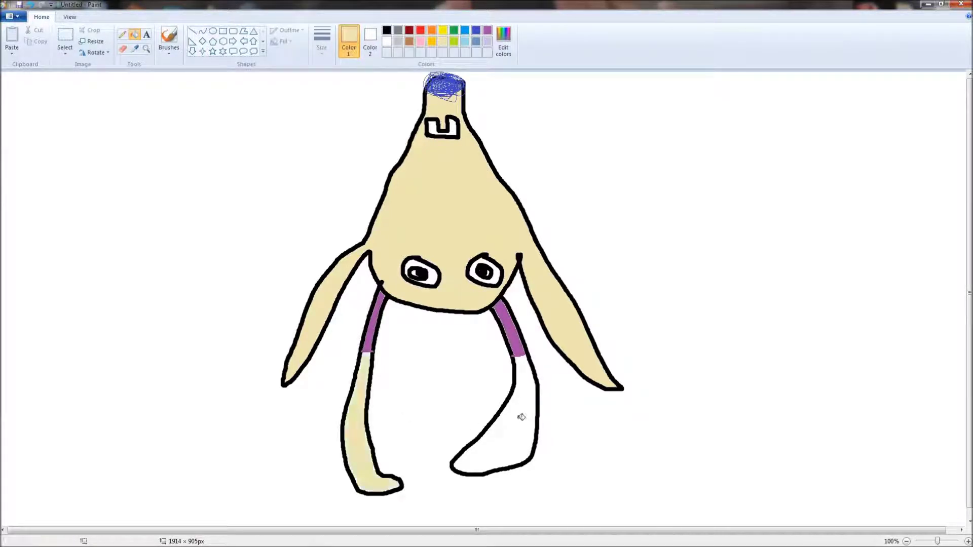
click(520, 416)
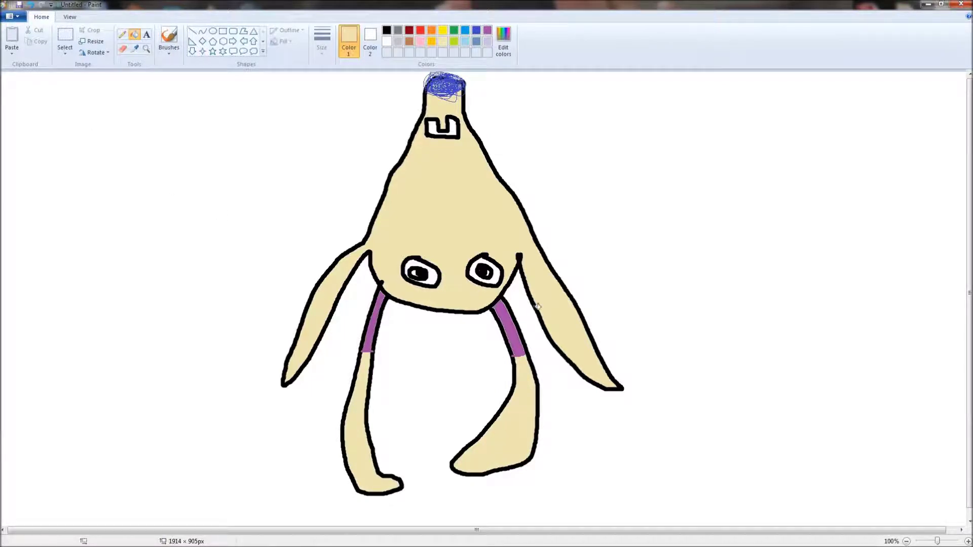
click(14, 17)
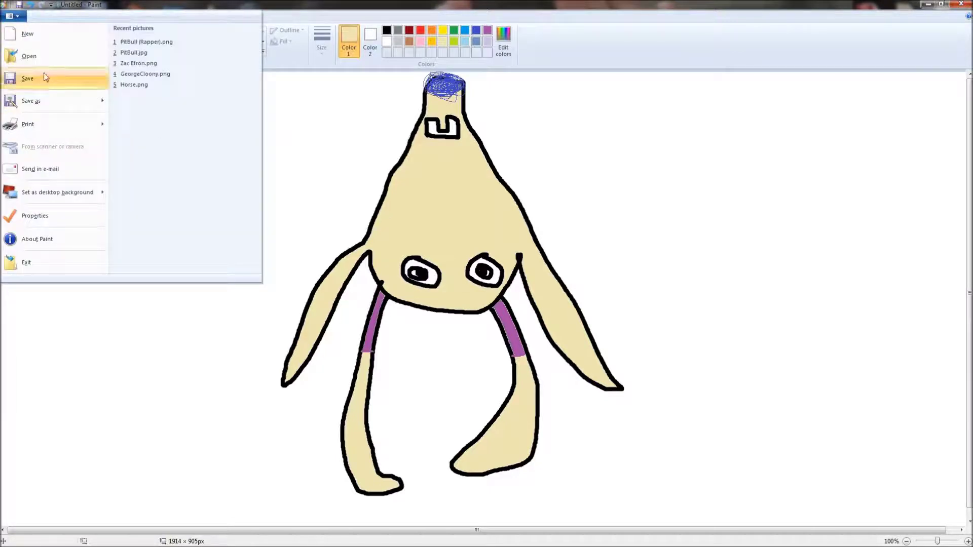
Discard the creature drawing with Don't Save, select the Pencil, and bring up the Youtube Comments document.
click(56, 60)
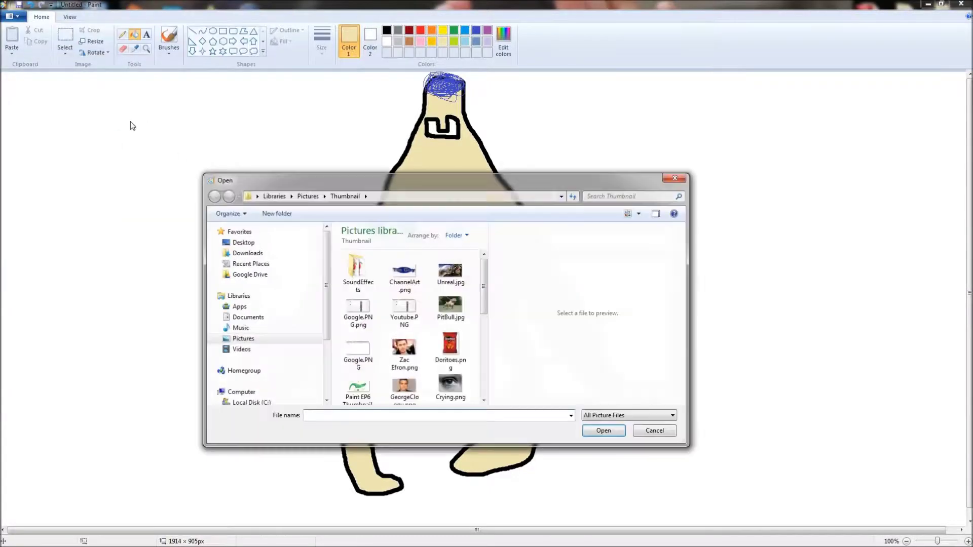
click(677, 179)
click(13, 17)
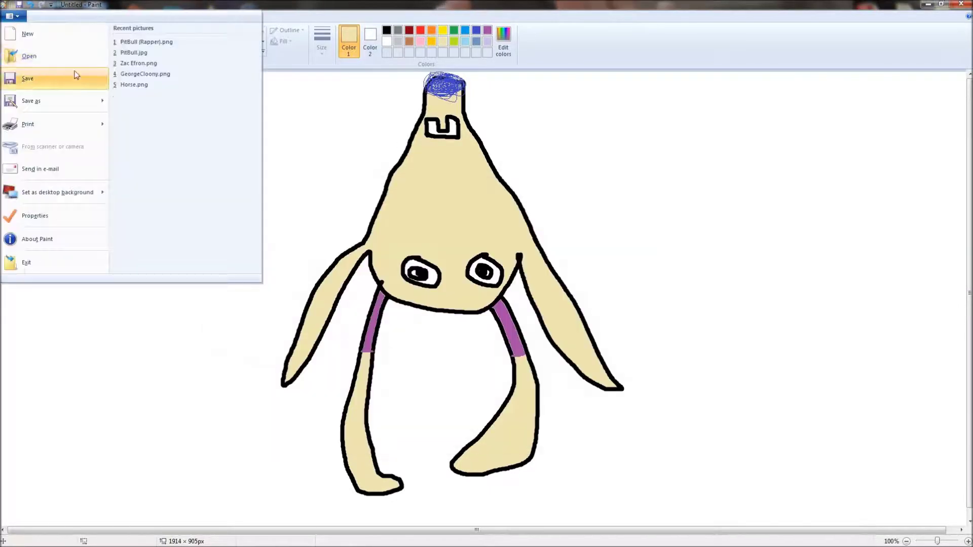
click(45, 59)
click(507, 279)
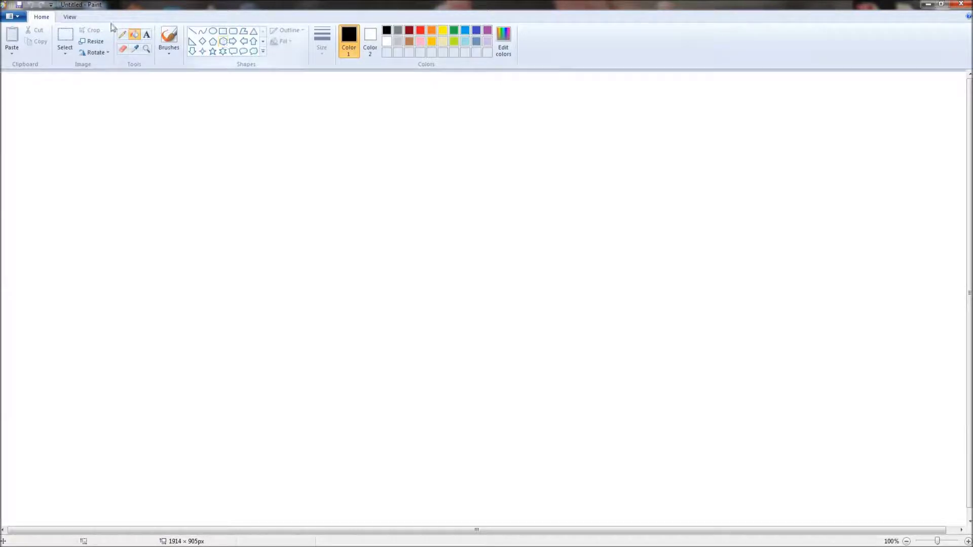
click(122, 34)
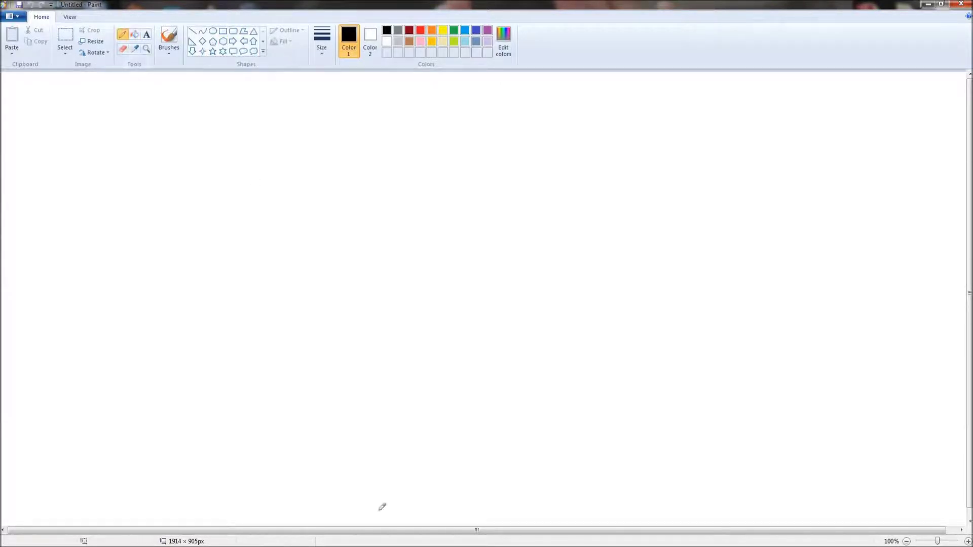
click(344, 539)
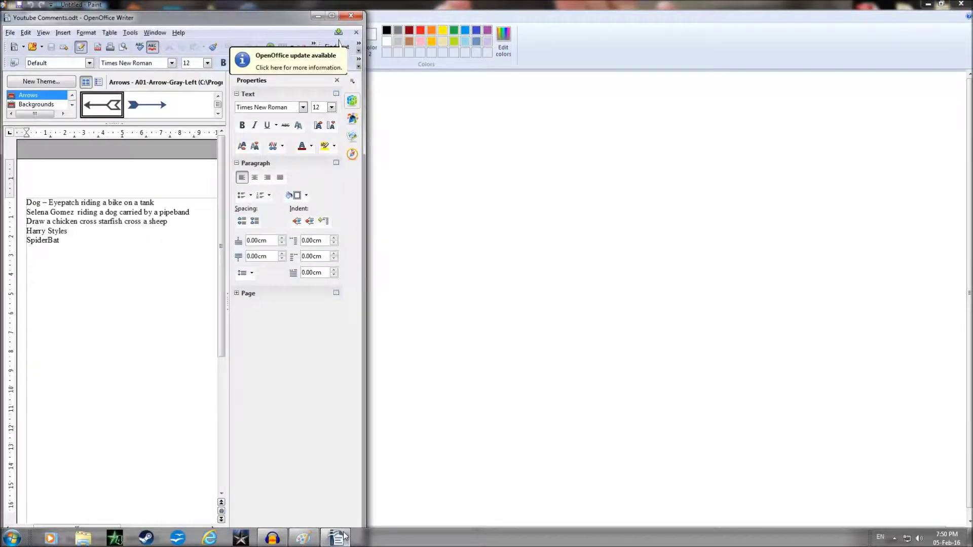
click(343, 536)
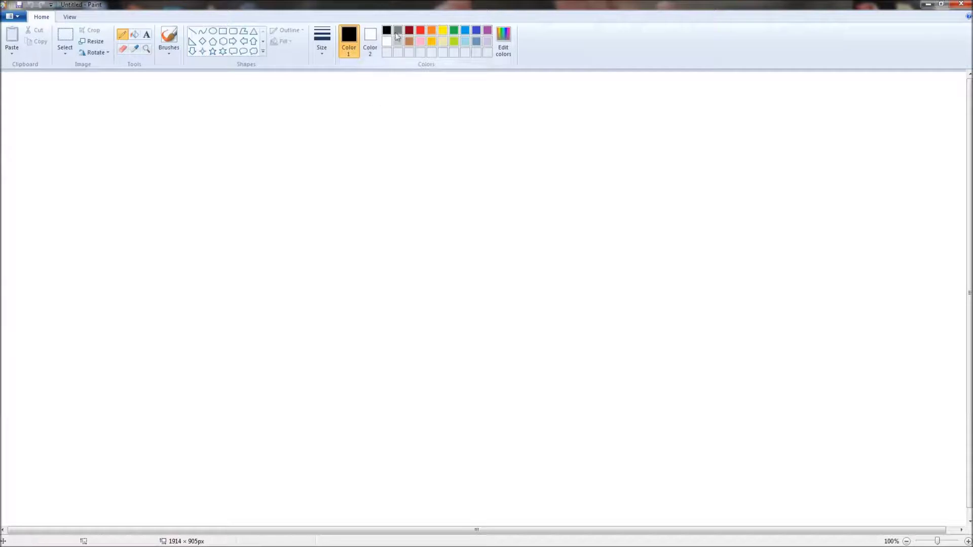
Draw the brown left and right sides of the head.
click(454, 30)
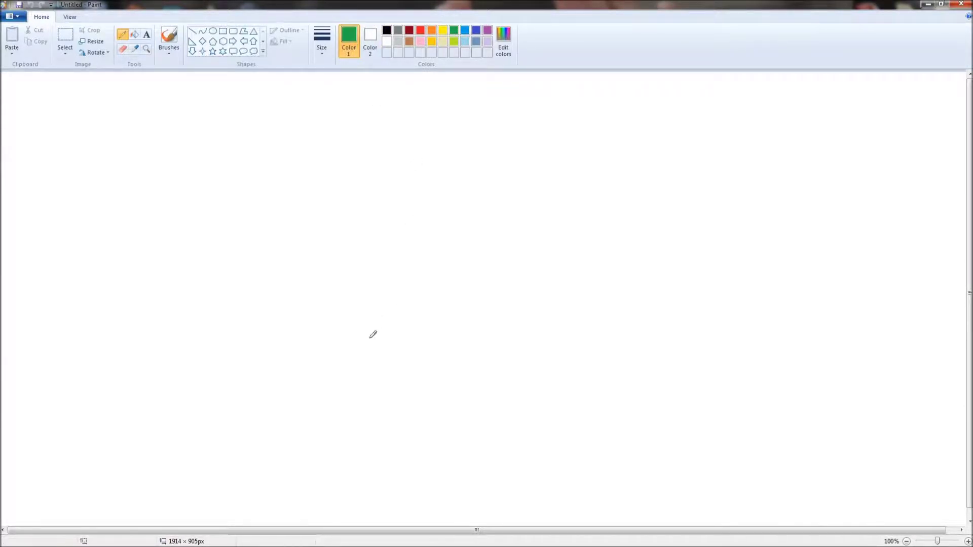
click(410, 41)
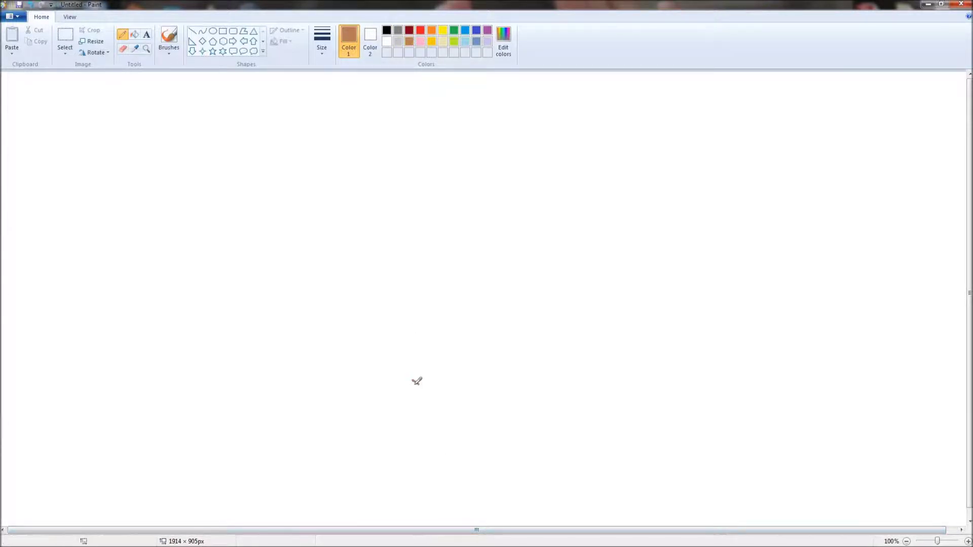
mouse_move(418, 384)
mouse_down()
mouse_move(401, 366)
mouse_move(378, 273)
mouse_up()
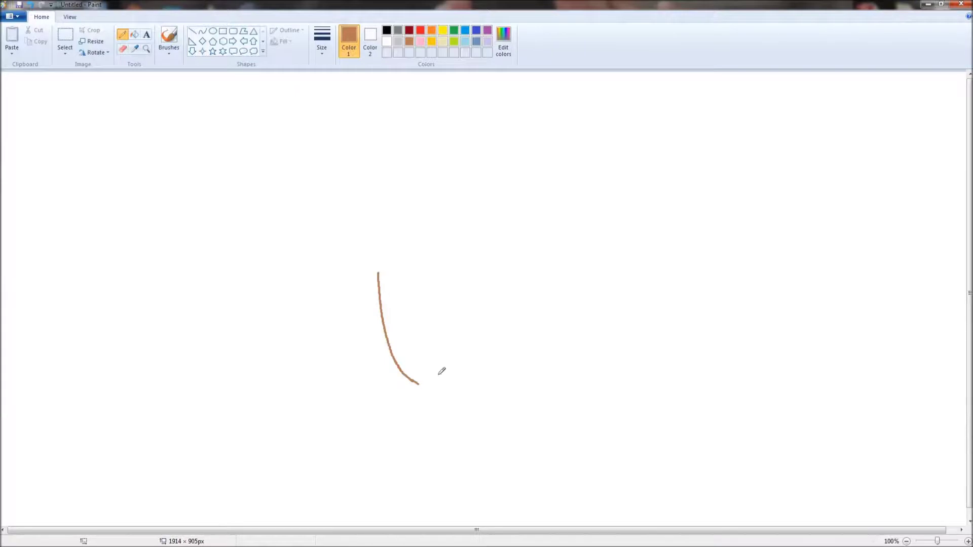
mouse_move(475, 384)
mouse_down()
mouse_move(493, 372)
mouse_move(503, 326)
mouse_move(491, 257)
mouse_up()
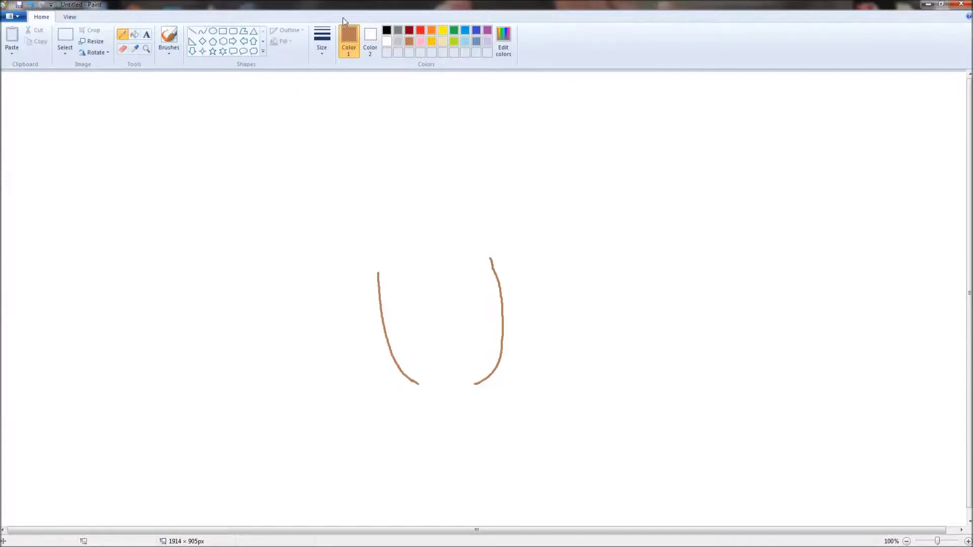
Join the side tops with a black line and scribble messy black hair on top.
click(386, 30)
drag(379, 273, 492, 258)
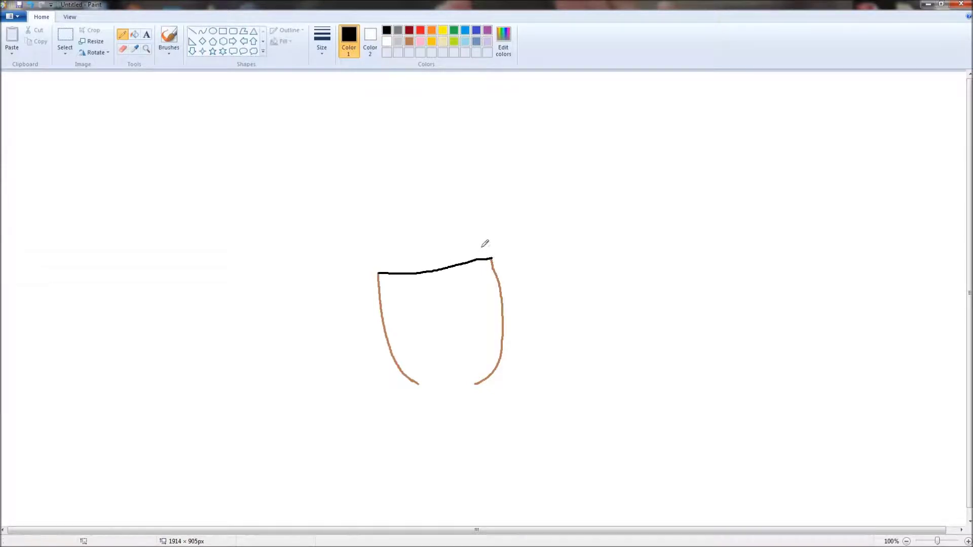
mouse_move(400, 243)
mouse_down()
mouse_move(371, 249)
mouse_move(418, 260)
mouse_move(402, 258)
mouse_move(431, 236)
mouse_move(479, 253)
mouse_move(476, 275)
mouse_move(431, 229)
mouse_move(443, 236)
mouse_move(410, 267)
mouse_move(447, 221)
mouse_move(493, 239)
mouse_move(399, 250)
mouse_move(389, 237)
mouse_move(409, 215)
mouse_move(460, 263)
mouse_move(420, 246)
mouse_move(452, 258)
mouse_move(401, 188)
mouse_up()
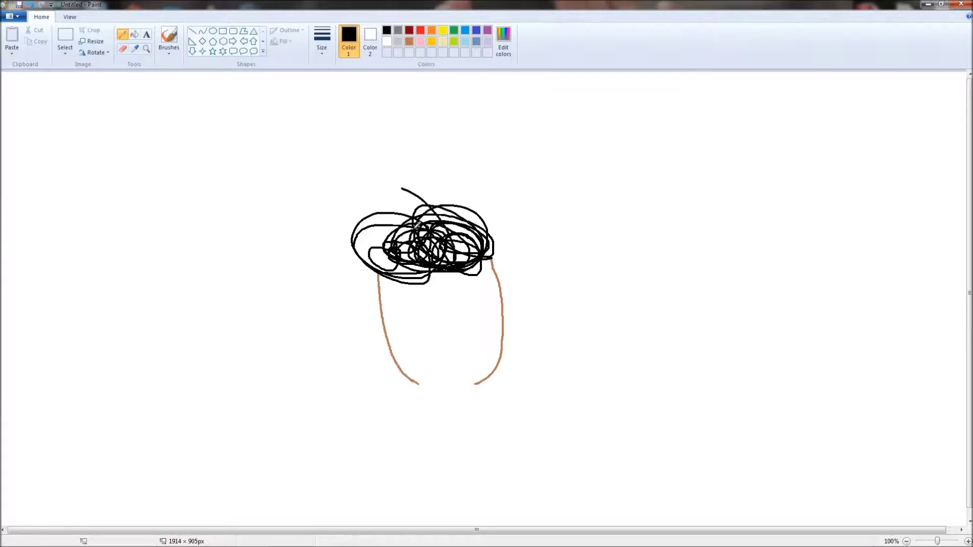
click(408, 41)
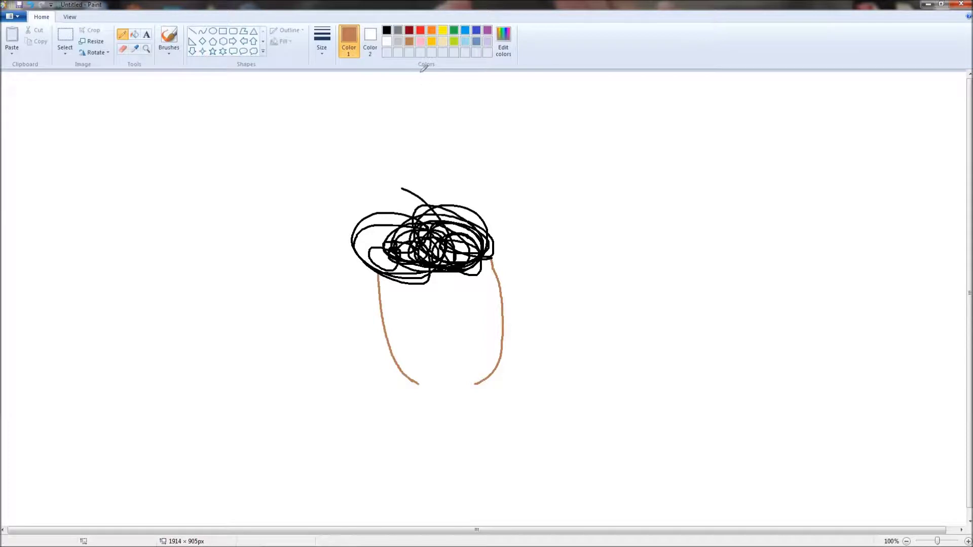
click(387, 42)
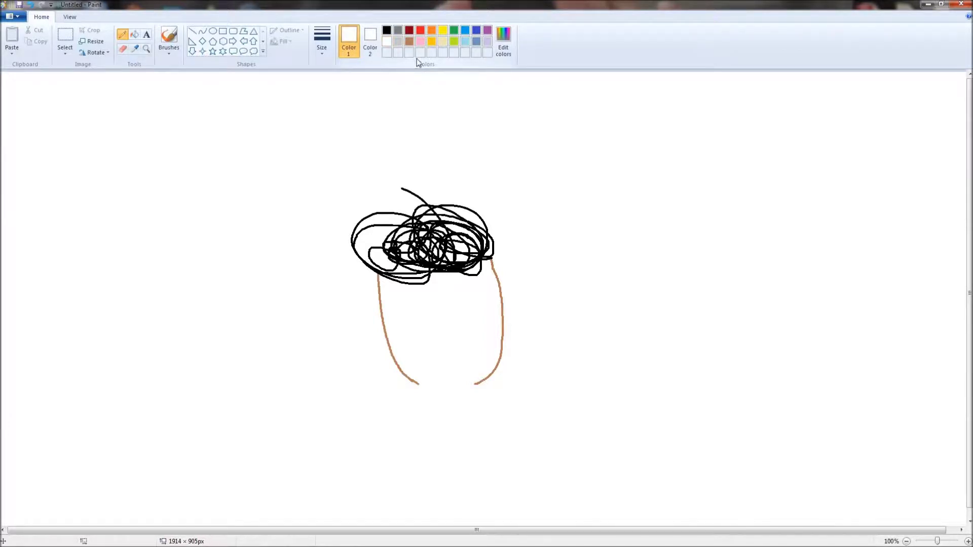
click(408, 41)
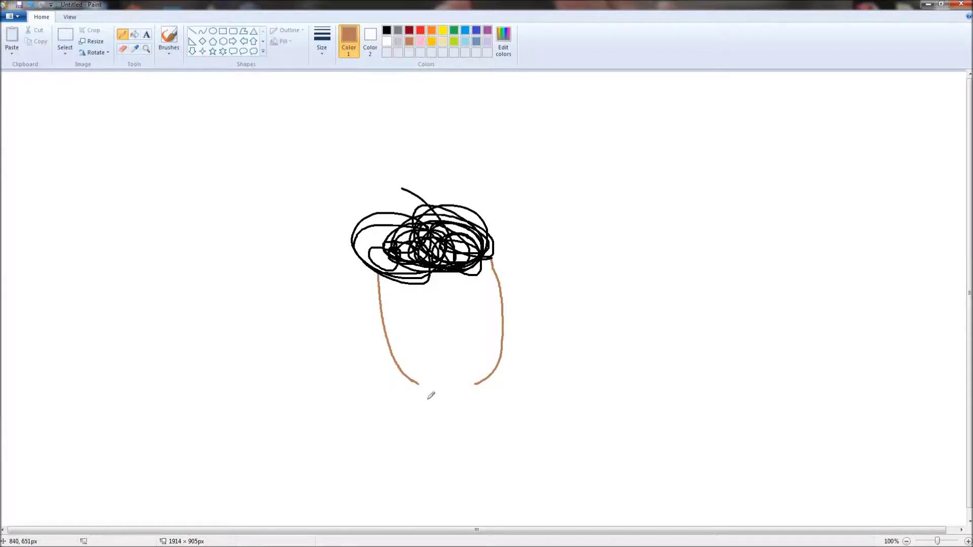
Draw brown flared feet and two small looped eyes with dotted pupils.
drag(416, 386, 385, 404)
drag(476, 384, 521, 394)
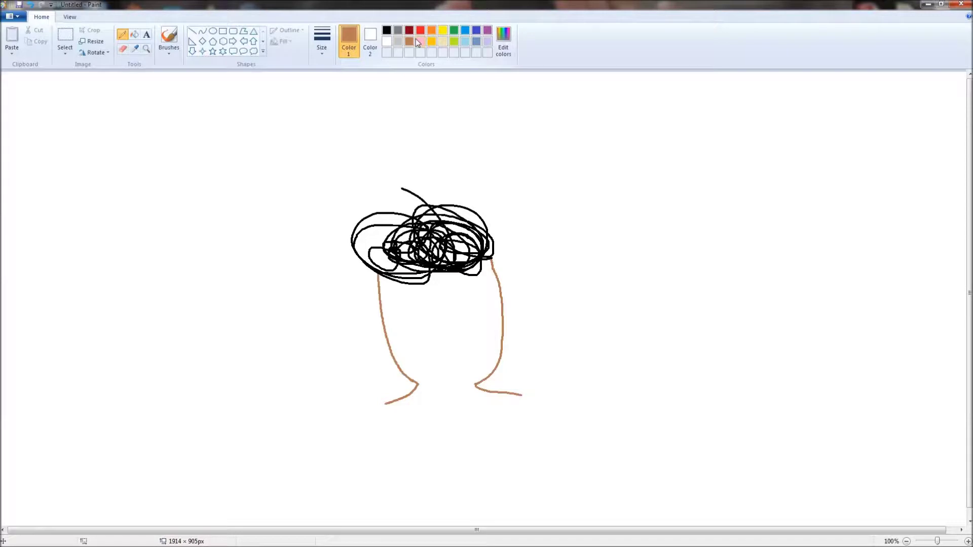
mouse_move(406, 290)
mouse_down()
mouse_move(418, 306)
mouse_move(412, 293)
mouse_up()
mouse_move(480, 284)
mouse_down()
mouse_move(488, 284)
mouse_move(477, 293)
mouse_up()
click(414, 303)
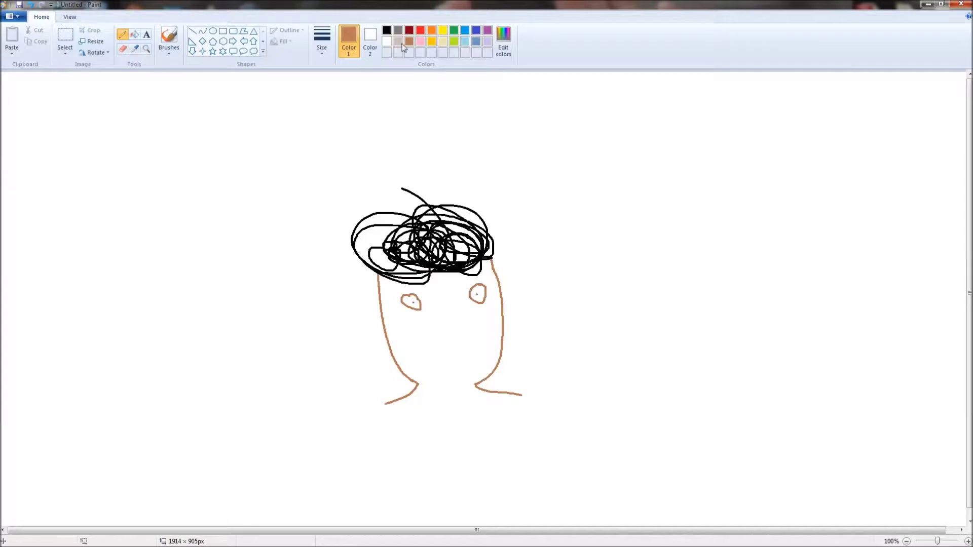
click(423, 33)
click(431, 30)
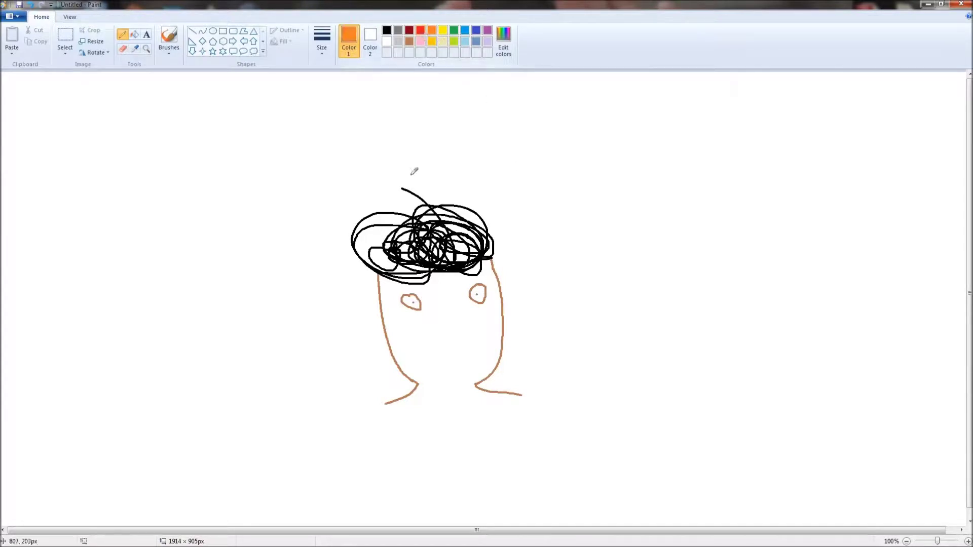
Draw two orange wheels above the hair, each with crossed spokes.
mouse_move(392, 166)
mouse_down()
mouse_move(372, 183)
mouse_move(412, 188)
mouse_move(411, 168)
mouse_move(385, 156)
mouse_up()
mouse_move(492, 164)
mouse_down()
mouse_move(463, 178)
mouse_move(507, 177)
mouse_move(495, 174)
mouse_up()
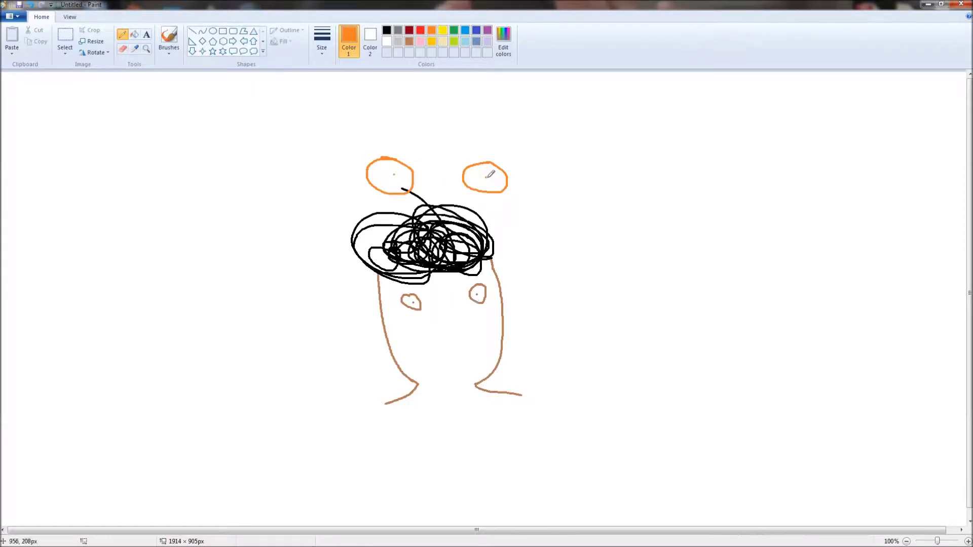
mouse_move(487, 178)
mouse_down()
mouse_move(487, 164)
mouse_move(487, 189)
mouse_up()
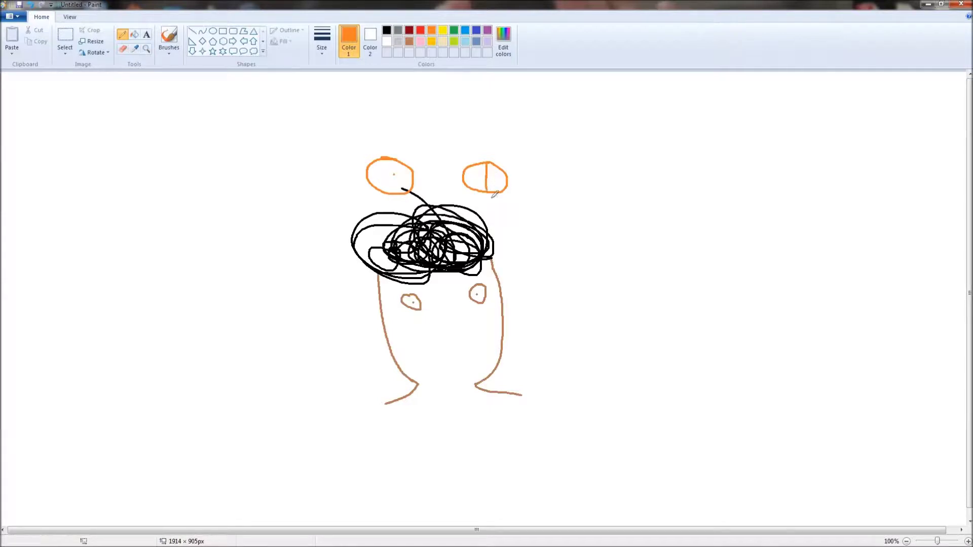
drag(395, 176, 393, 164)
drag(395, 175, 395, 193)
mouse_move(395, 176)
mouse_down()
mouse_move(369, 178)
mouse_move(413, 178)
mouse_up()
mouse_move(488, 179)
mouse_down()
mouse_move(464, 178)
mouse_move(507, 179)
mouse_up()
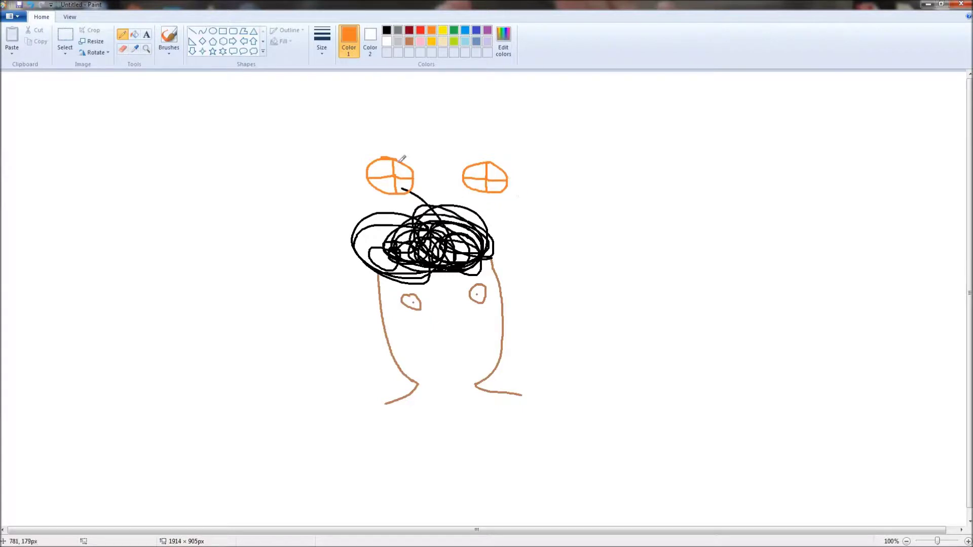
Add an arching orange frame between the wheels, a rising stem, and a handlebar.
mouse_move(402, 161)
mouse_down()
mouse_move(411, 139)
mouse_move(461, 131)
mouse_move(486, 158)
mouse_up()
mouse_move(409, 139)
mouse_down()
mouse_move(402, 112)
mouse_move(430, 99)
mouse_move(379, 105)
mouse_up()
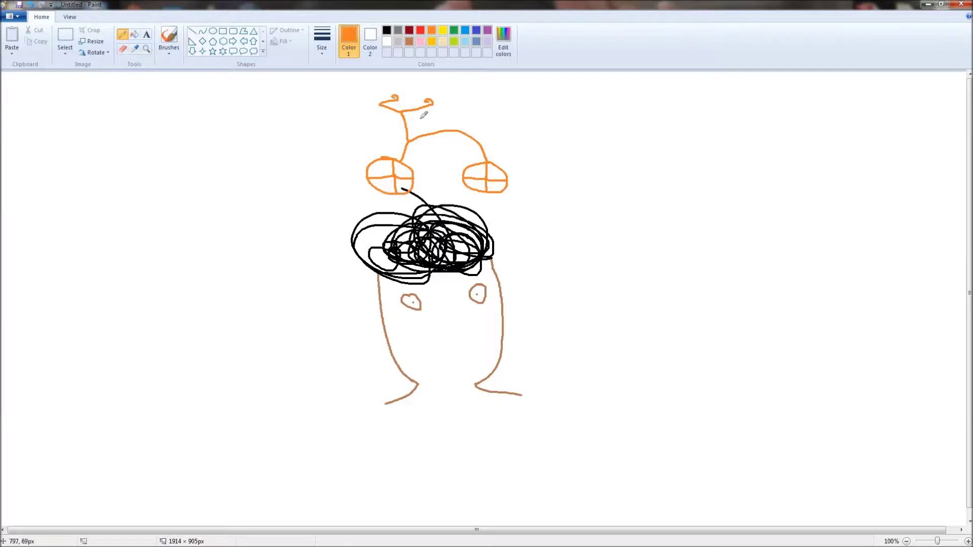
drag(432, 99, 461, 97)
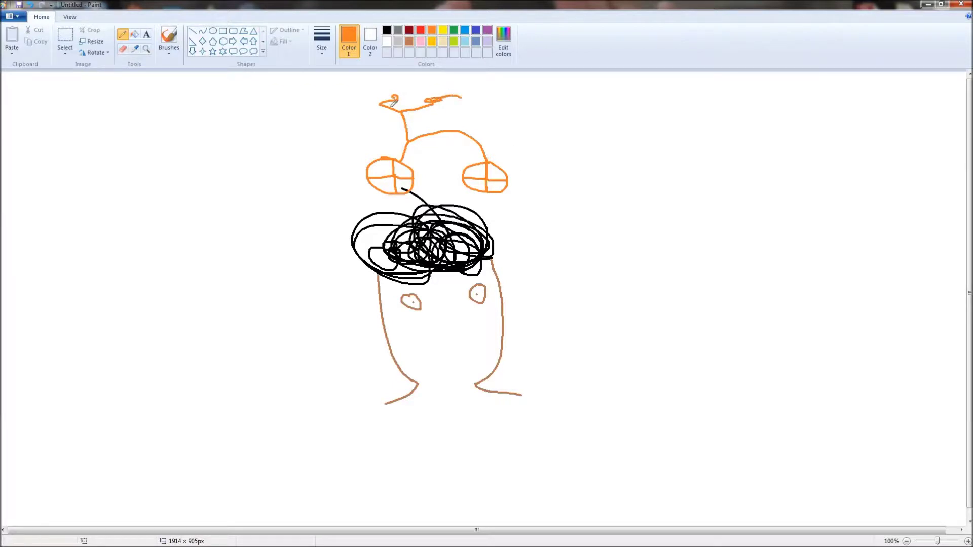
Undo the overlong handlebar strokes and scribble a pink streamer on the handlebar end.
click(30, 5)
click(31, 4)
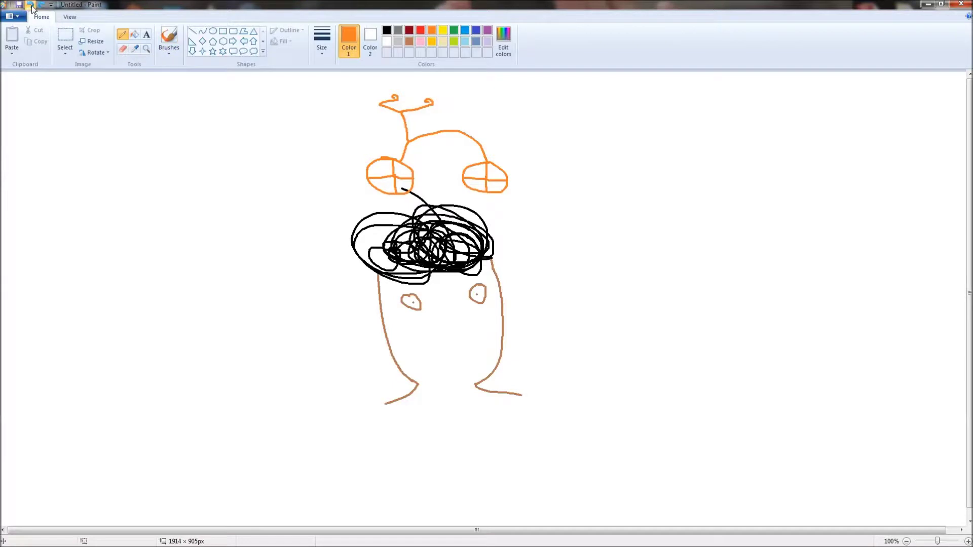
click(420, 41)
mouse_move(432, 103)
mouse_down()
mouse_move(446, 90)
mouse_move(404, 90)
mouse_move(414, 91)
mouse_up()
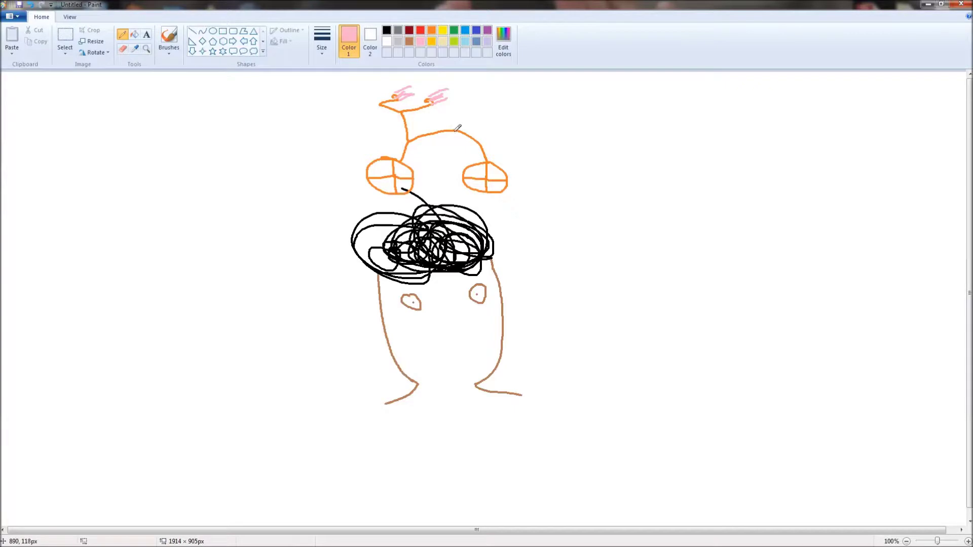
Draw a small gold arc above the frame and two gold loops above the head.
click(432, 41)
mouse_move(446, 130)
mouse_down()
mouse_move(459, 118)
mouse_move(469, 130)
mouse_up()
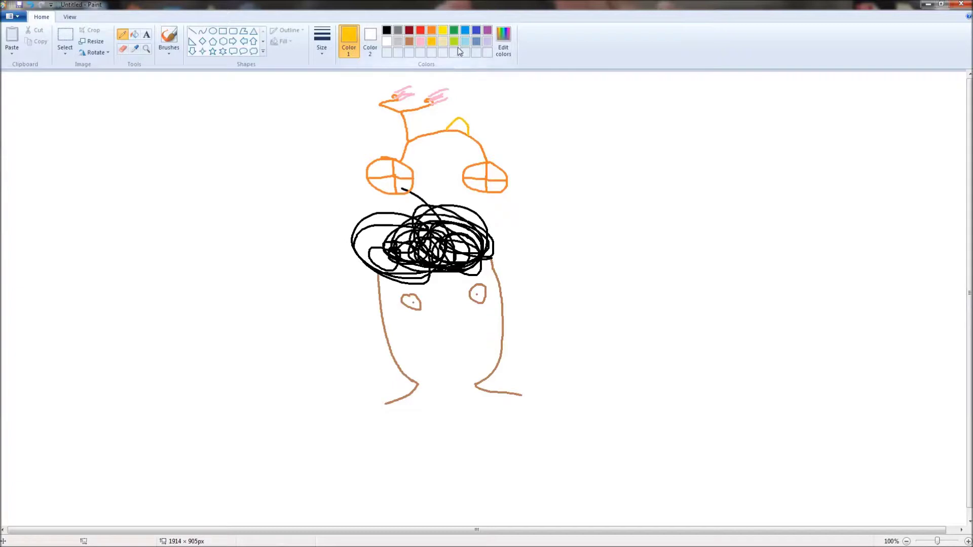
click(486, 32)
click(430, 41)
drag(468, 90, 495, 94)
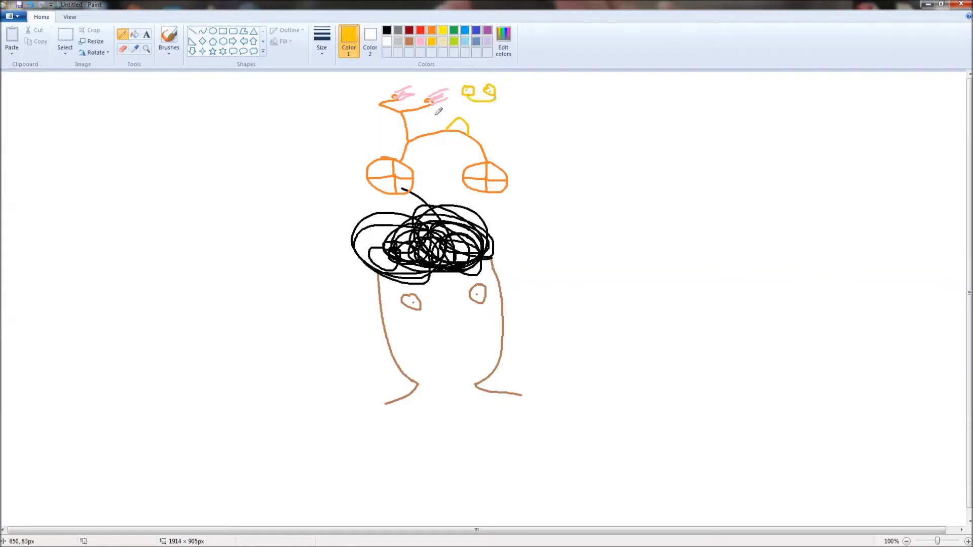
Try a gold oval head with pointed ears, then undo it and open the File menu.
mouse_move(452, 87)
mouse_down()
mouse_move(520, 88)
mouse_move(514, 104)
mouse_move(483, 104)
mouse_move(454, 86)
mouse_move(517, 76)
mouse_up()
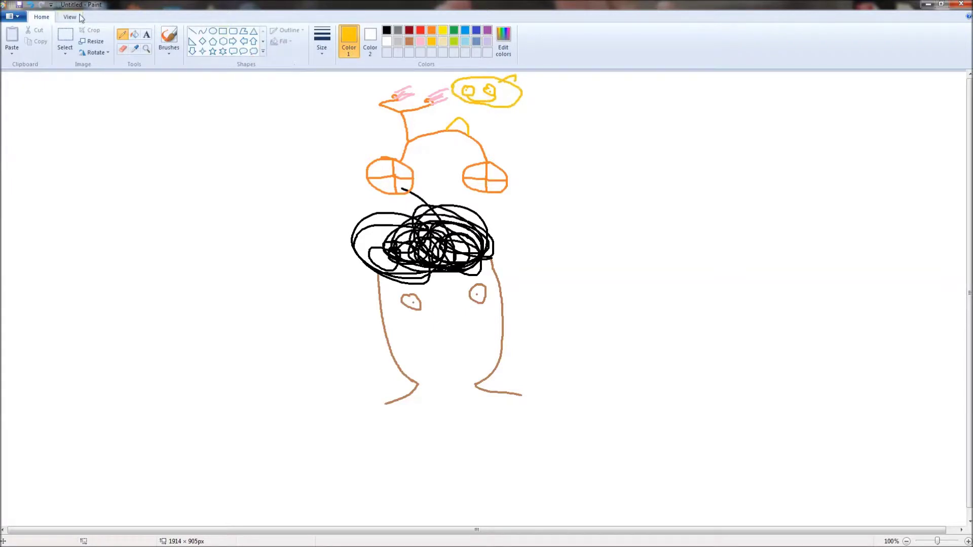
click(29, 4)
drag(504, 80, 514, 83)
drag(456, 74, 453, 78)
click(33, 7)
click(33, 7)
click(33, 7)
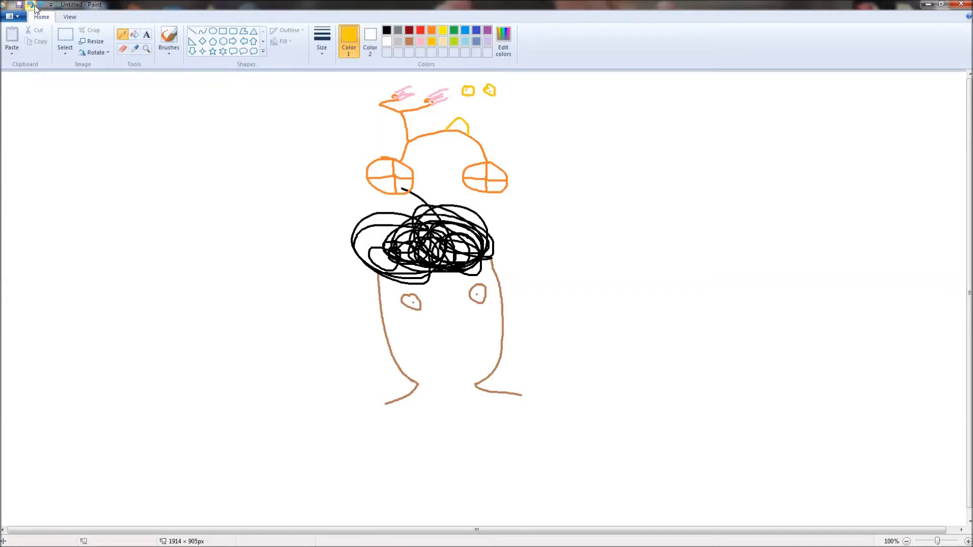
click(10, 16)
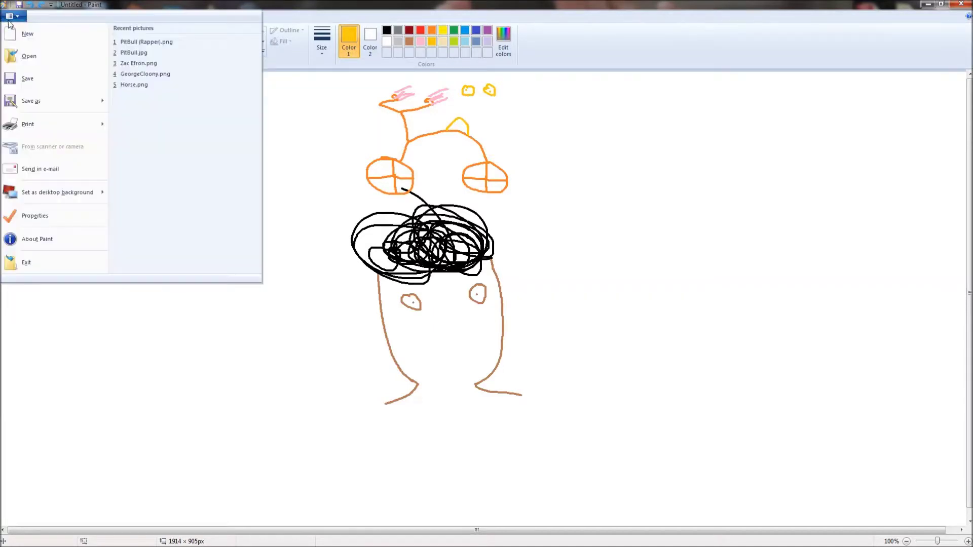
Start a new picture without saving the old one and pencil a black bow-tie outline.
click(55, 35)
click(507, 280)
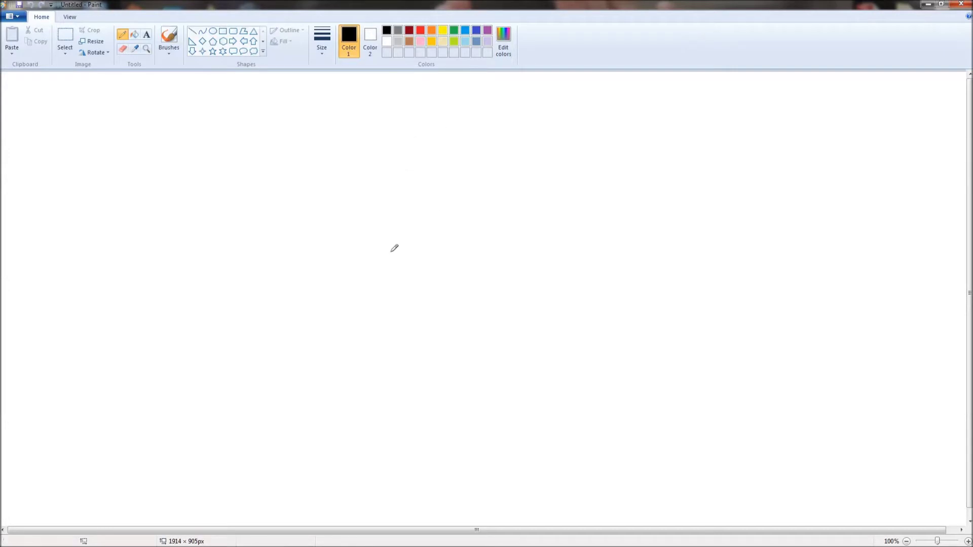
mouse_move(388, 268)
mouse_down()
mouse_move(345, 268)
mouse_move(235, 309)
mouse_move(225, 227)
mouse_move(301, 167)
mouse_move(419, 197)
mouse_up()
mouse_move(571, 190)
mouse_down()
mouse_move(658, 135)
mouse_move(731, 151)
mouse_move(748, 296)
mouse_move(588, 244)
mouse_up()
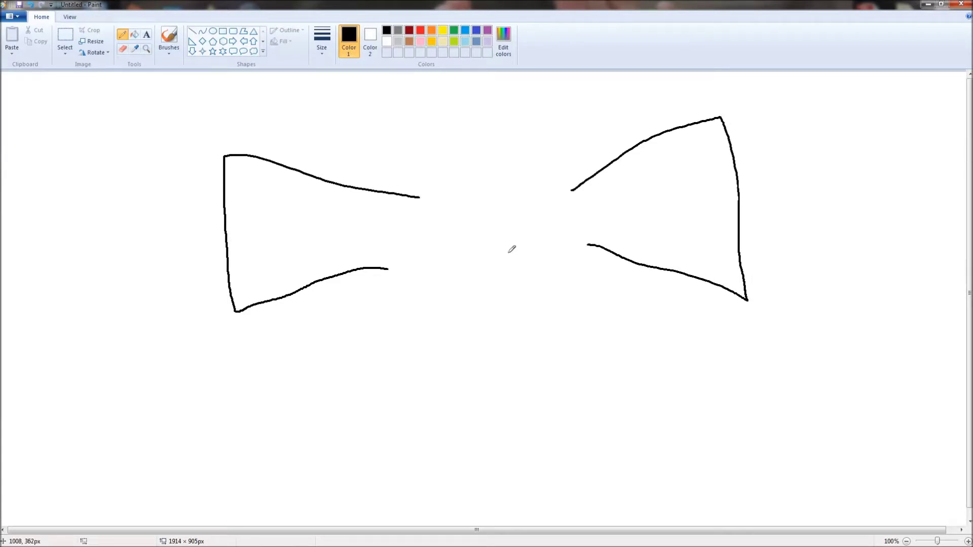
mouse_move(421, 197)
mouse_down()
mouse_move(487, 163)
mouse_move(559, 166)
mouse_move(577, 185)
mouse_up()
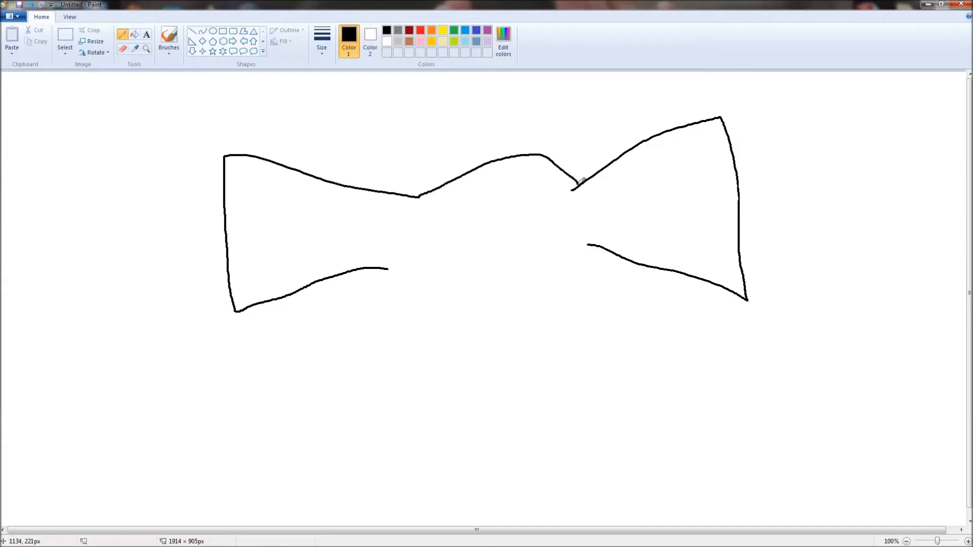
mouse_move(587, 244)
mouse_down()
mouse_move(491, 304)
mouse_move(388, 269)
mouse_up()
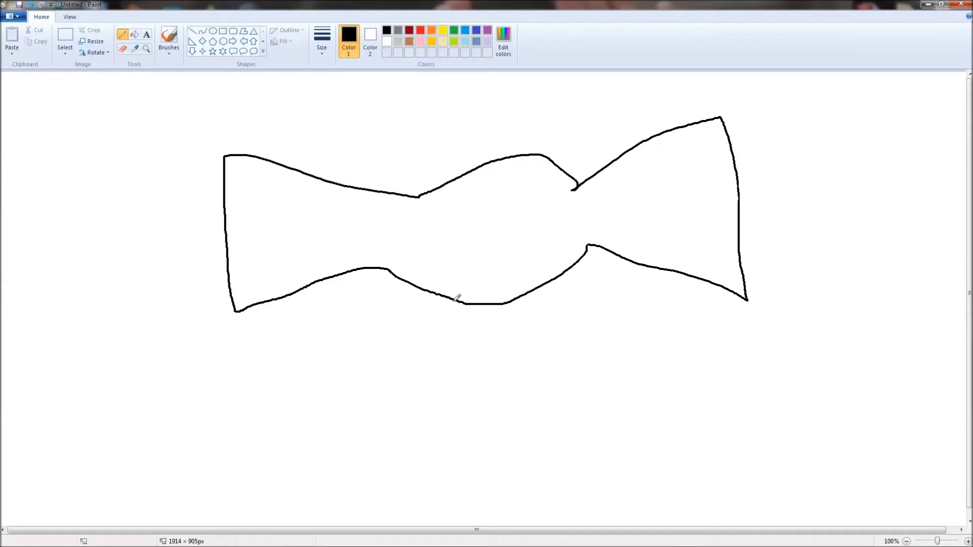
Add a curved leg below the bow tie and short crease strokes on both knots.
drag(403, 283, 364, 338)
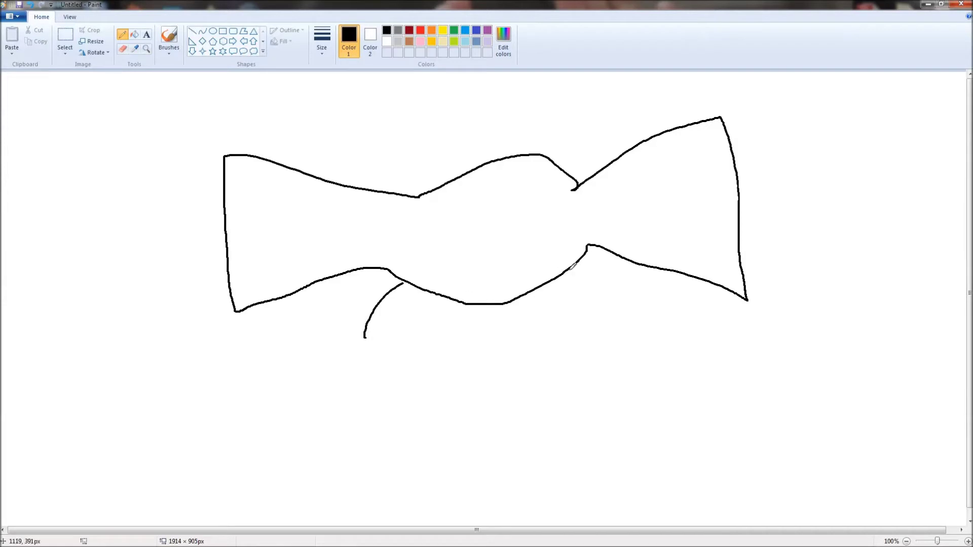
drag(568, 269, 595, 297)
mouse_move(575, 261)
mouse_down()
mouse_move(613, 292)
mouse_move(613, 280)
mouse_up()
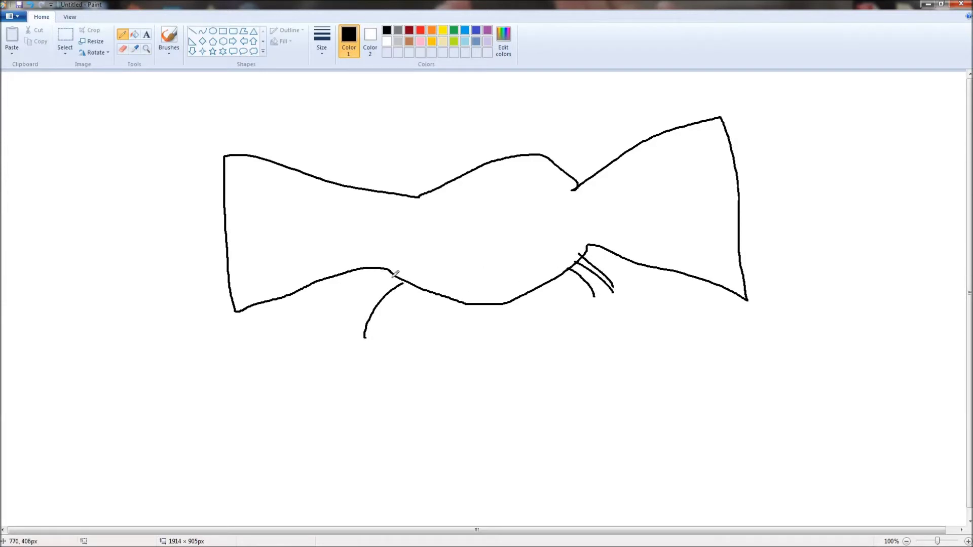
mouse_move(391, 278)
mouse_down()
mouse_move(359, 296)
mouse_move(361, 281)
mouse_up()
click(398, 29)
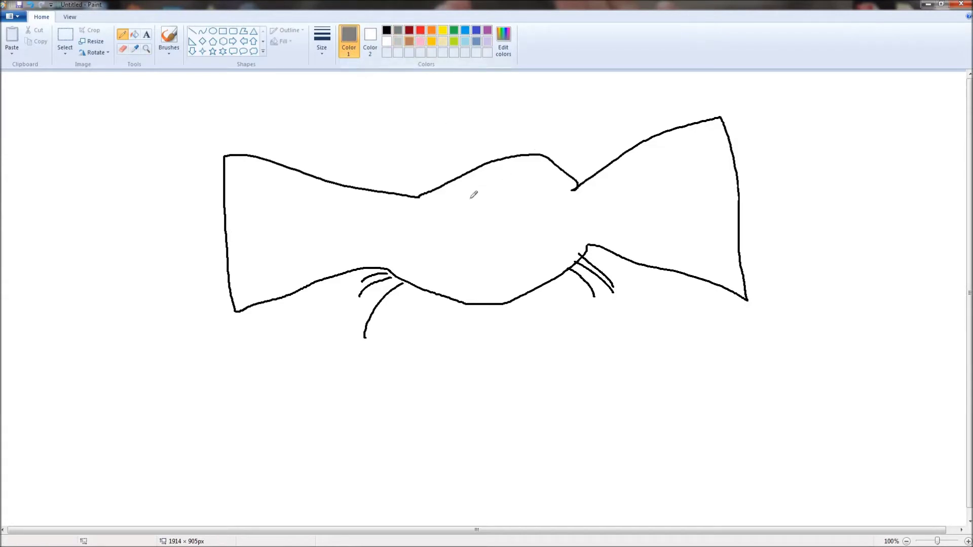
Draw two red eye ovals above the bow tie and fill both solid red.
click(420, 31)
mouse_move(457, 144)
mouse_down()
mouse_move(478, 148)
mouse_move(457, 144)
mouse_up()
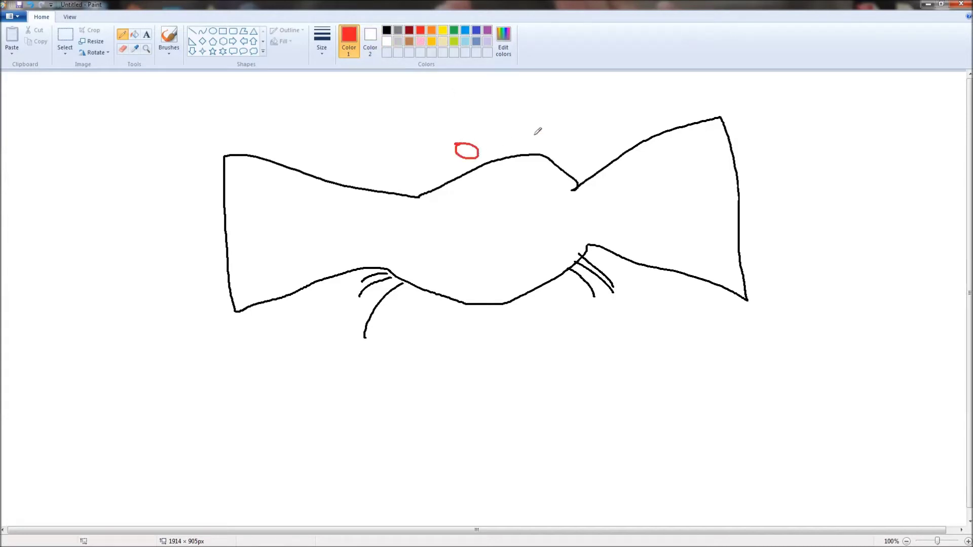
mouse_move(520, 129)
mouse_down()
mouse_move(528, 144)
mouse_move(514, 128)
mouse_up()
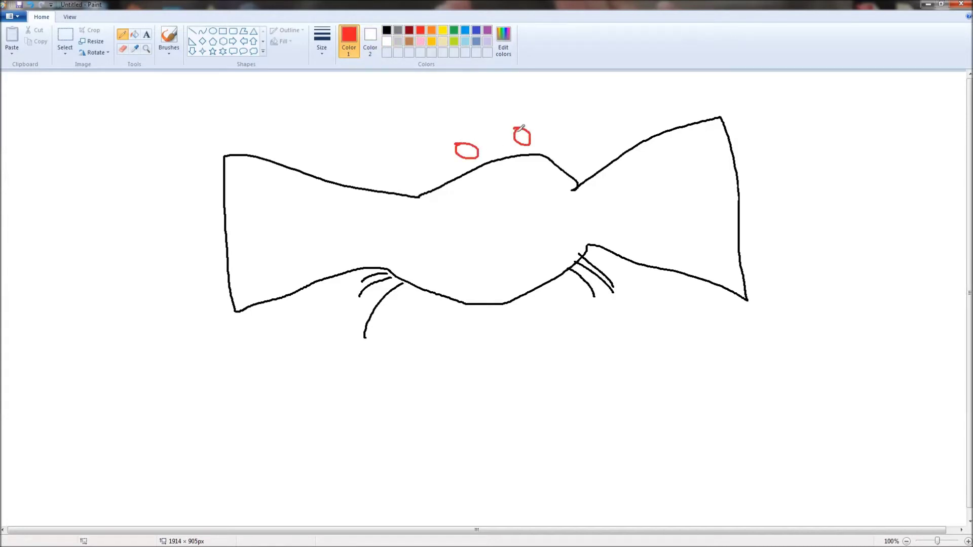
click(133, 34)
click(522, 137)
click(466, 151)
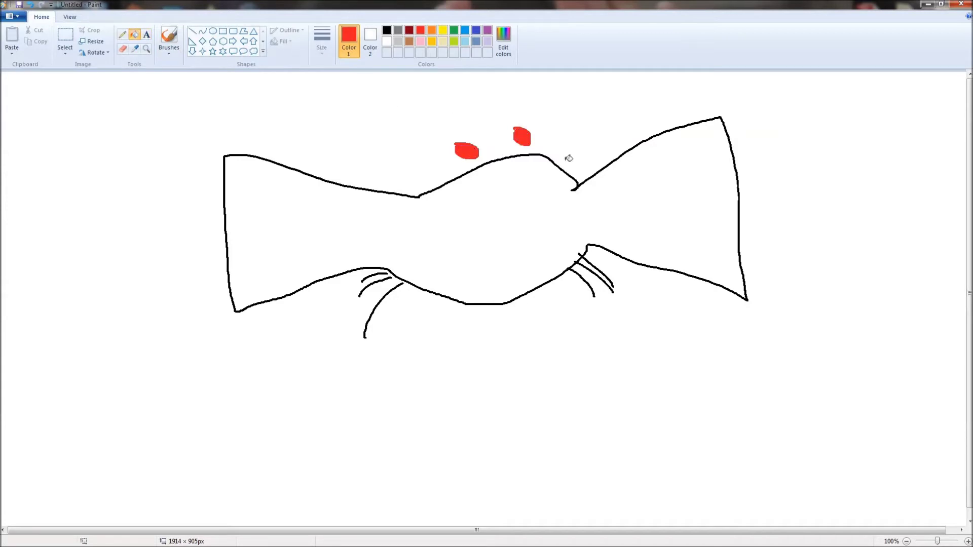
Outline a dome-shaped head around the eyes with a thicker black brush.
click(386, 30)
click(171, 49)
click(230, 88)
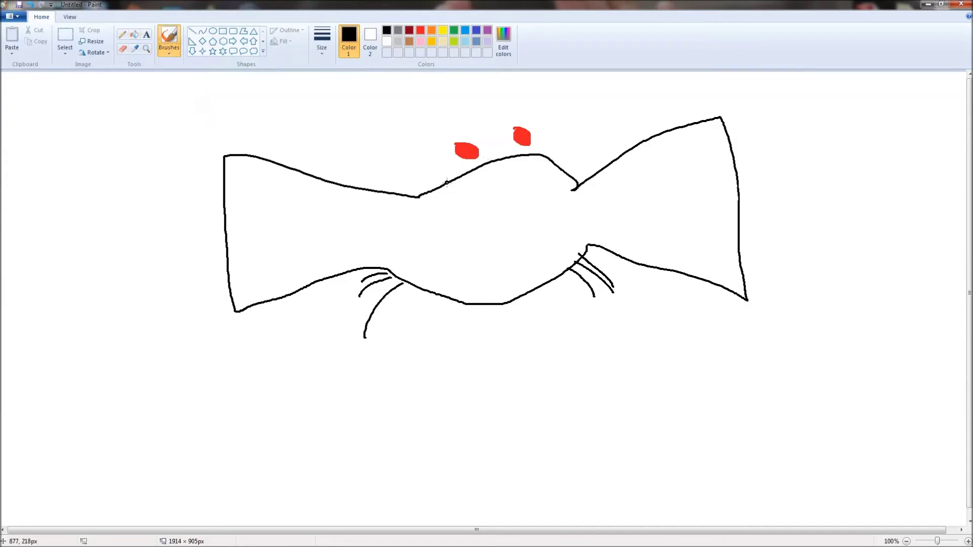
mouse_move(446, 183)
mouse_down()
mouse_move(450, 118)
mouse_move(481, 101)
mouse_move(512, 99)
mouse_move(543, 155)
mouse_up()
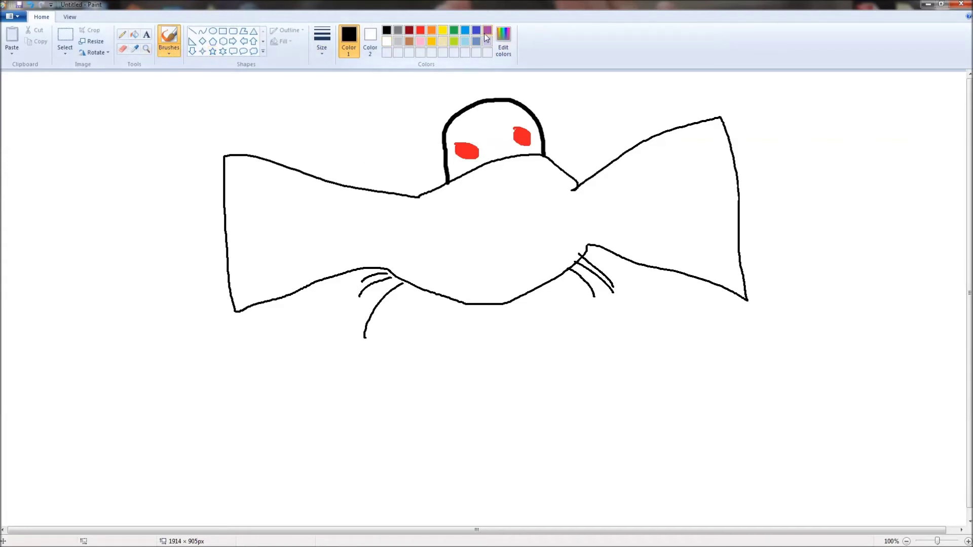
click(486, 32)
click(134, 34)
Fill the bow tie purple and the background black, then make white the drawing colour.
click(382, 182)
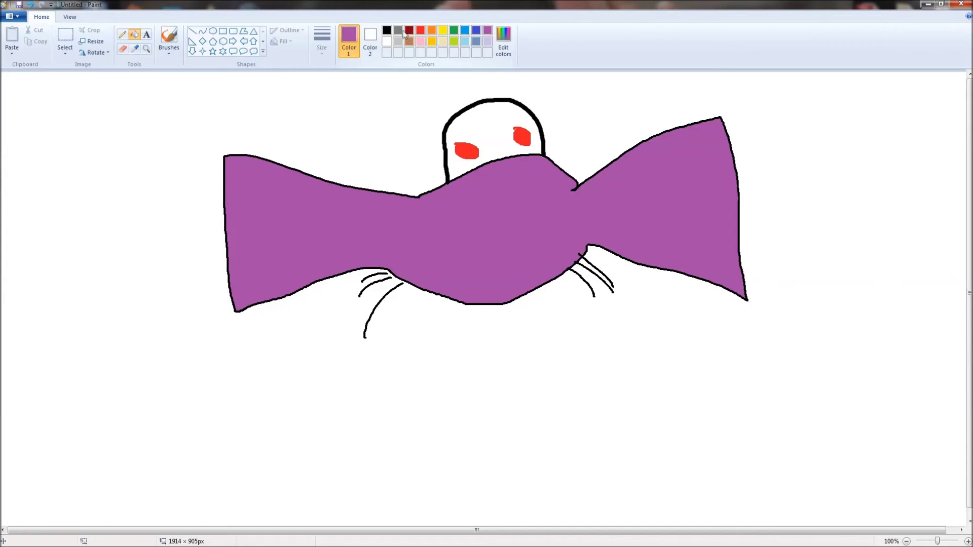
click(386, 30)
click(404, 111)
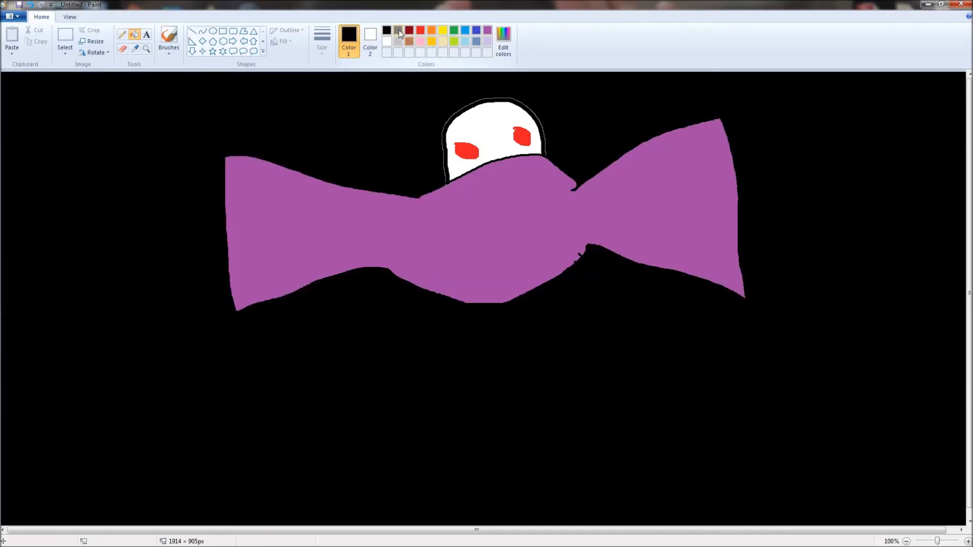
click(424, 32)
click(388, 41)
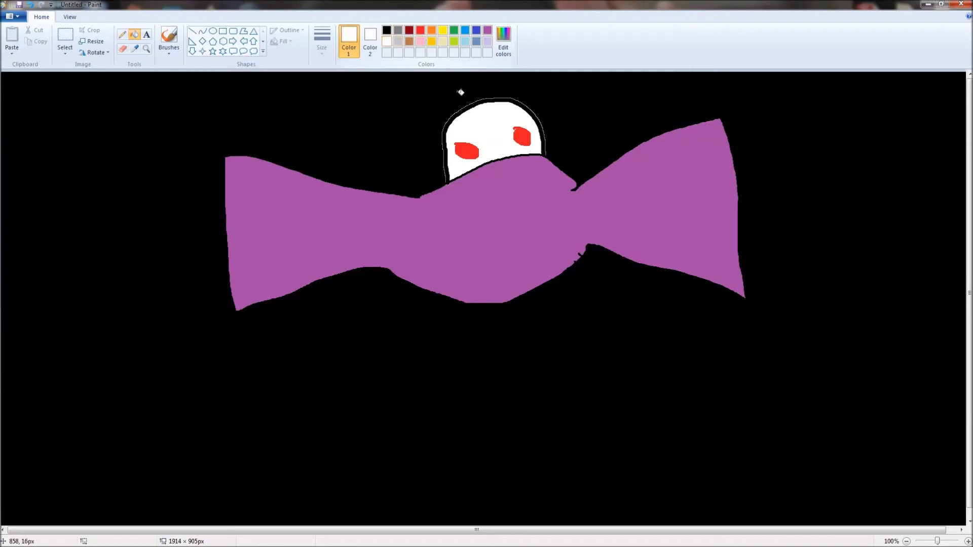